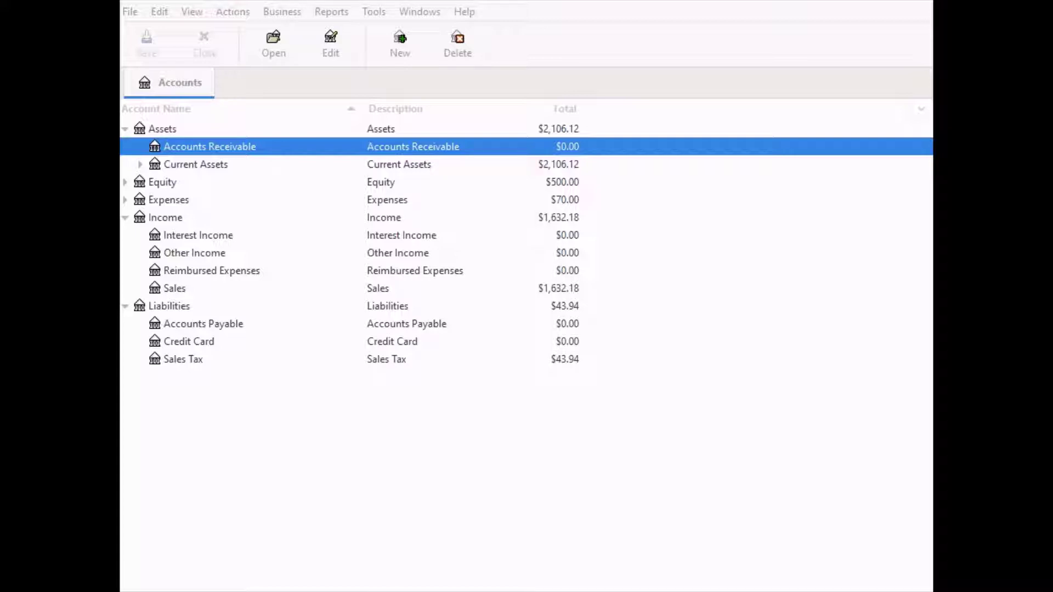
Start a new customer record and paste Casey's Craft Supplies Outlet as the company name.
click(269, 16)
click(291, 15)
mouse_move(286, 29)
click(442, 52)
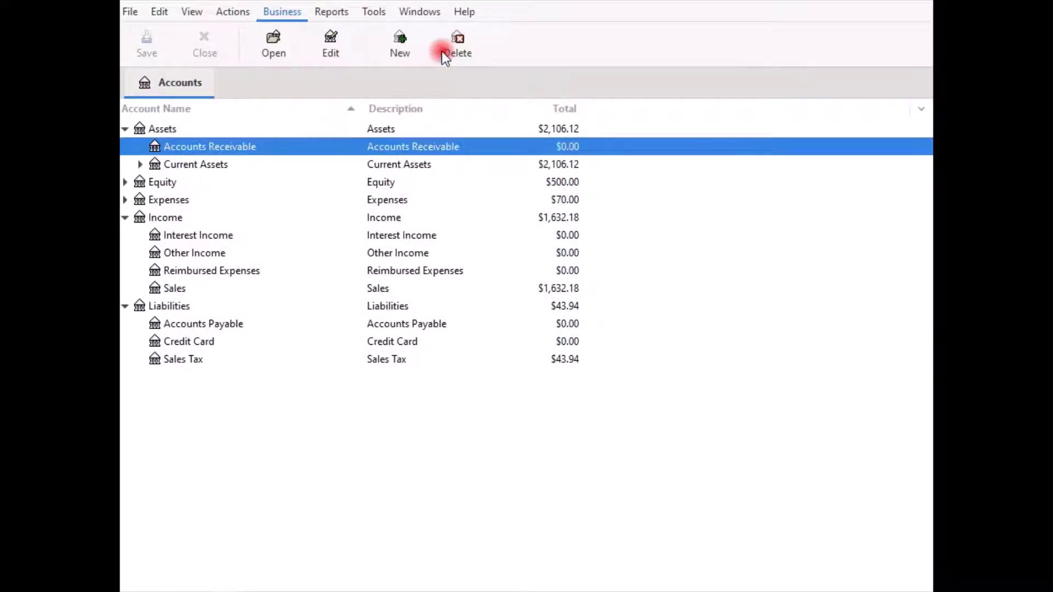
click(488, 195)
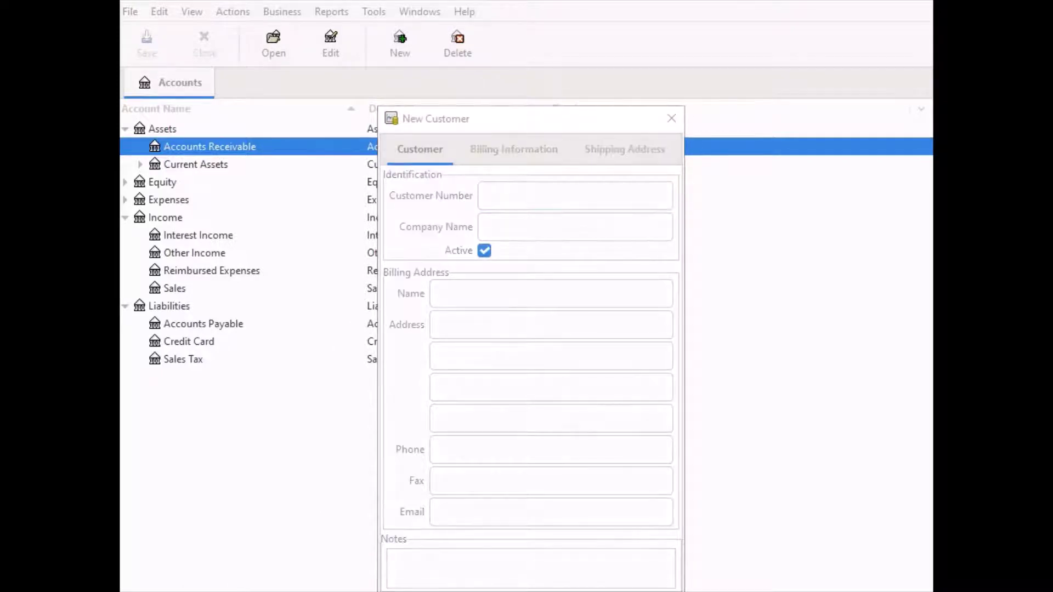
click(531, 204)
click(508, 221)
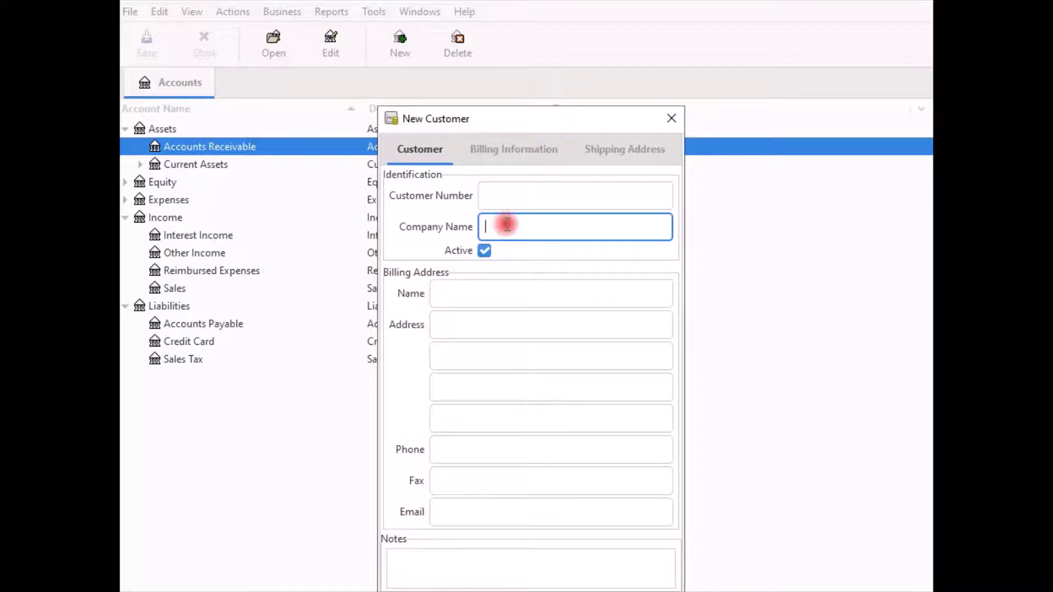
right_click(506, 223)
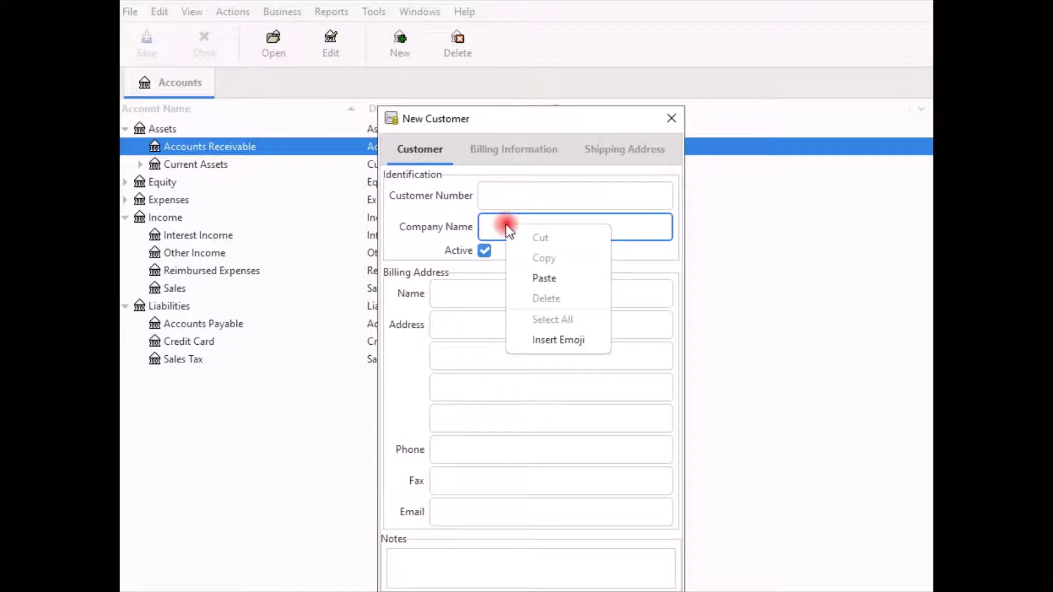
click(537, 278)
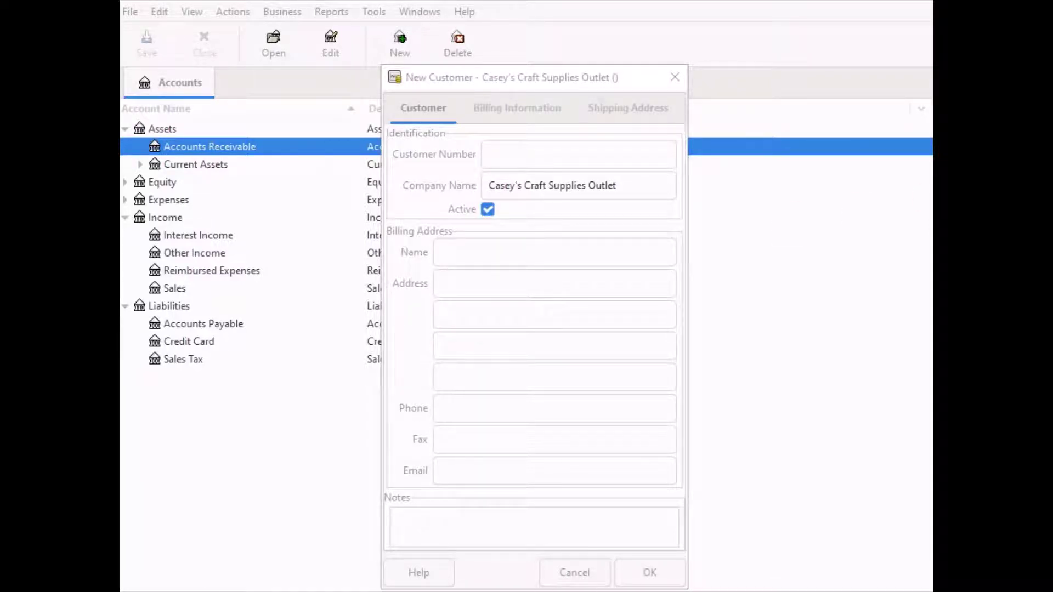
Fill the customer's billing address by pasting the street on the first line and the city, state and ZIP on the second.
click(453, 281)
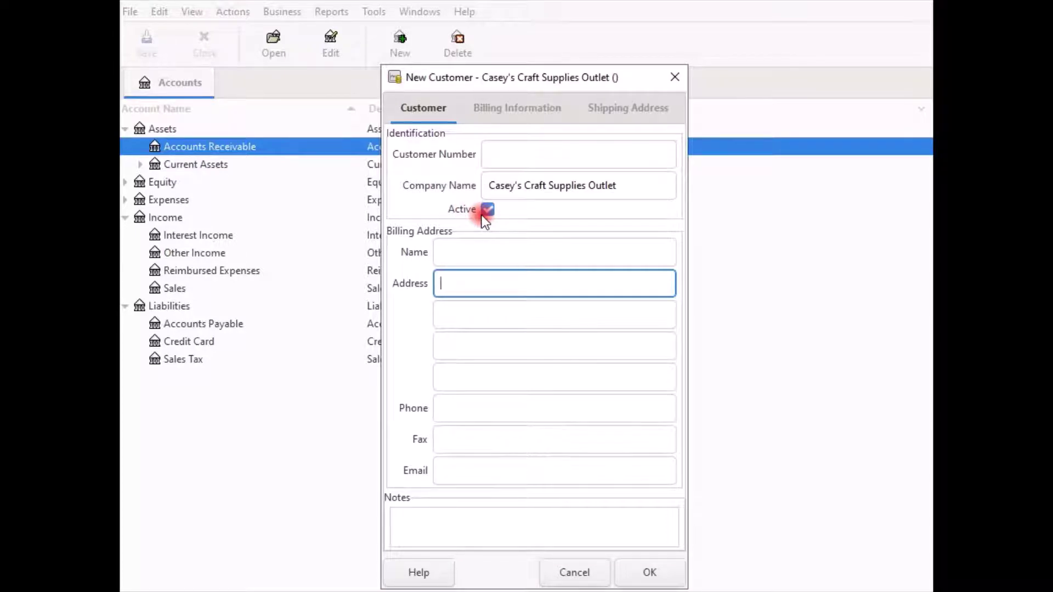
click(458, 254)
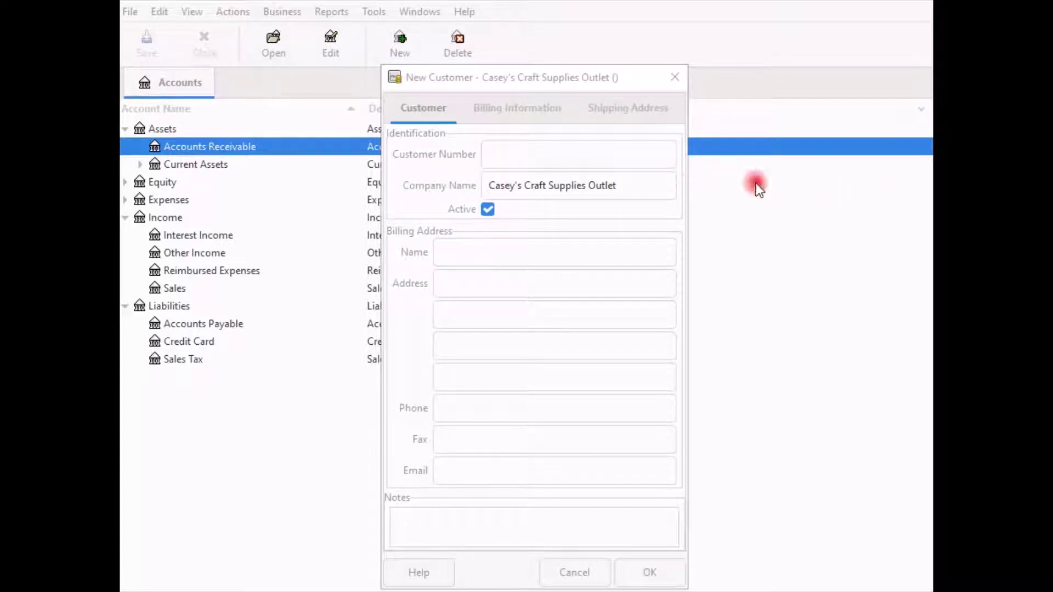
click(449, 184)
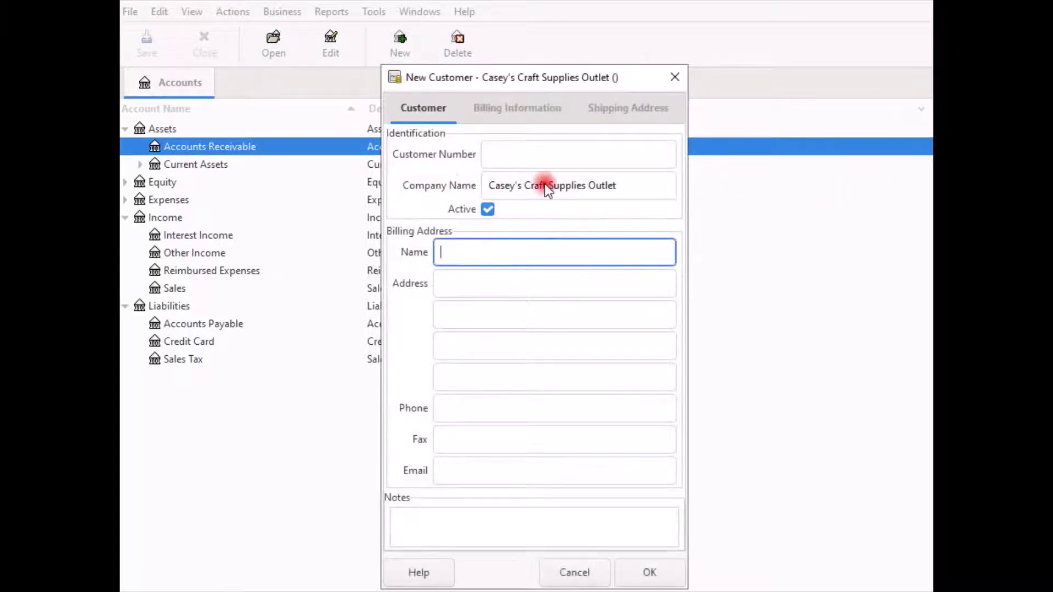
click(446, 278)
right_click(452, 281)
click(482, 340)
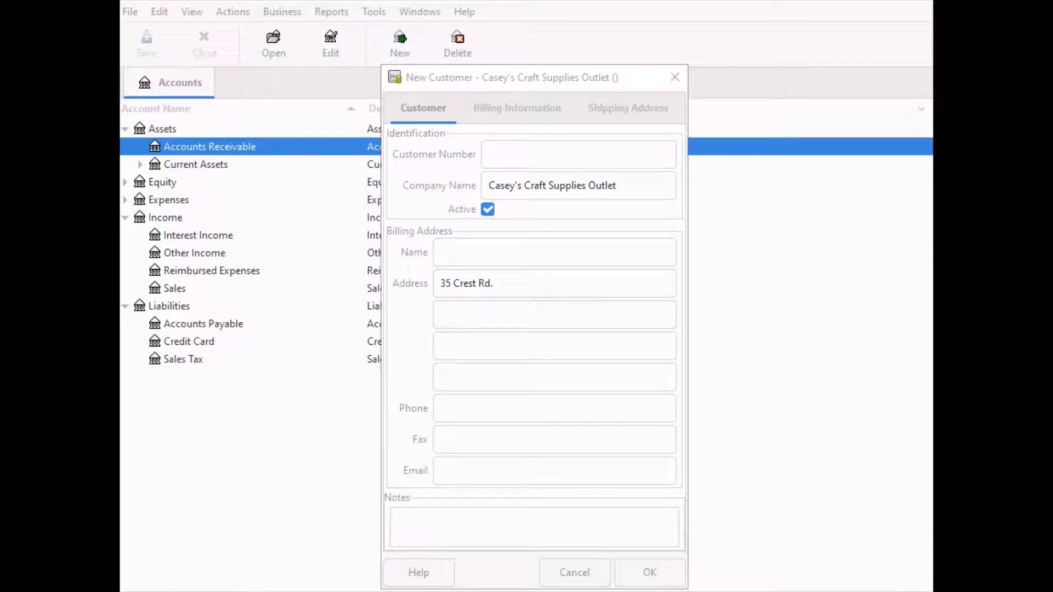
click(471, 314)
right_click(472, 315)
click(489, 370)
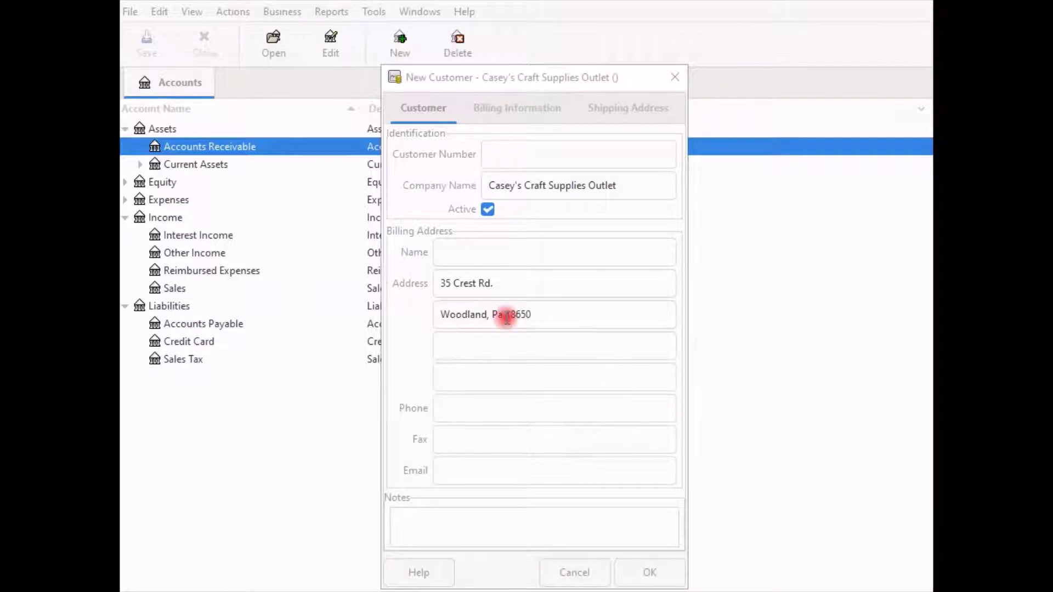
Set the customer's payment terms to Billing Term in the billing information.
click(515, 111)
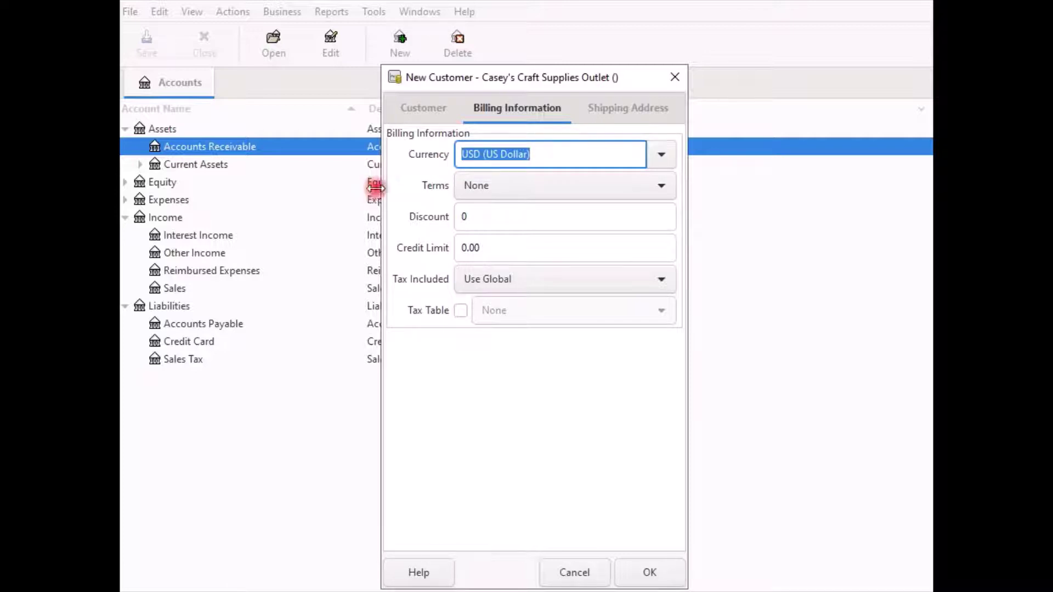
click(659, 186)
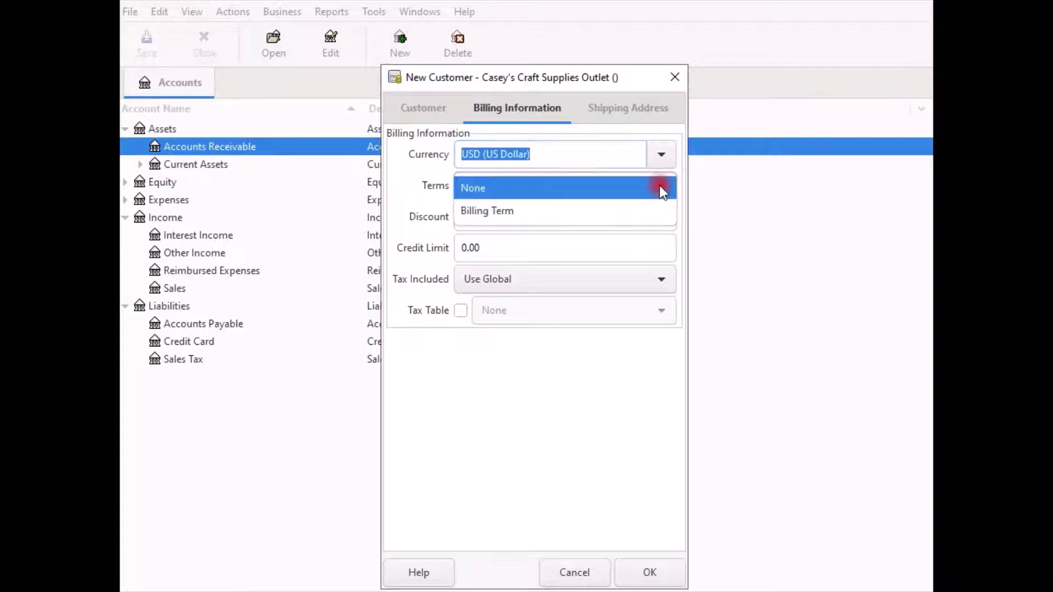
click(494, 213)
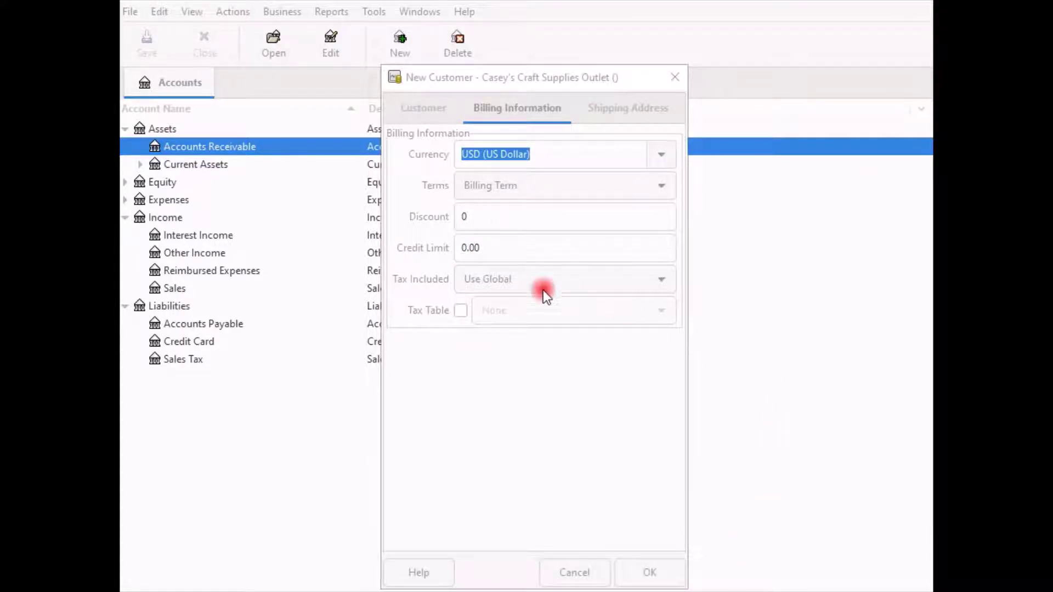
click(439, 222)
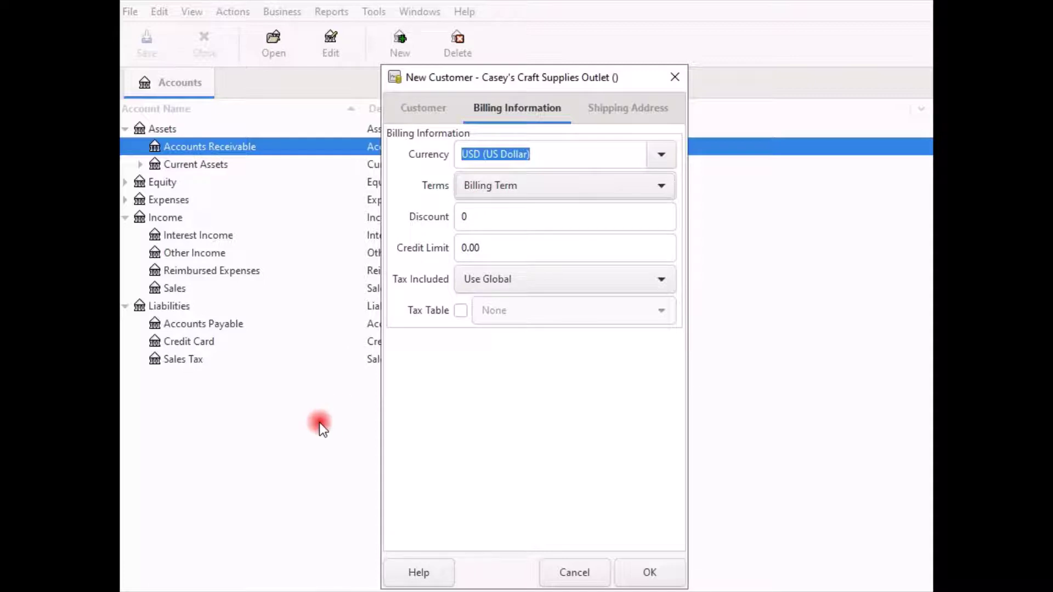
click(419, 571)
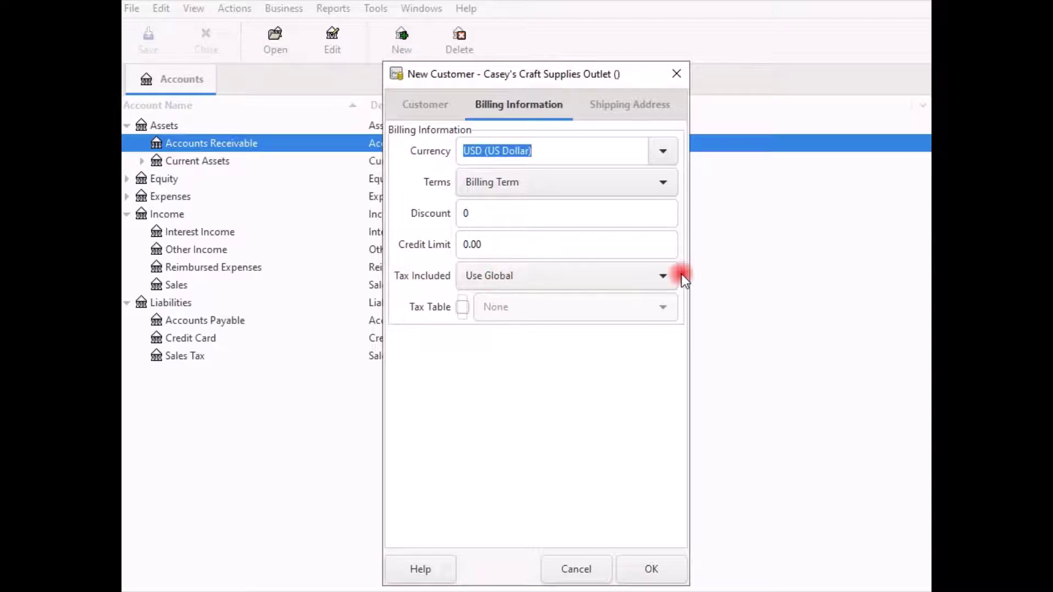
Set the customer's Tax Included option to No and enable the Sales Tax tax table.
click(665, 276)
click(502, 255)
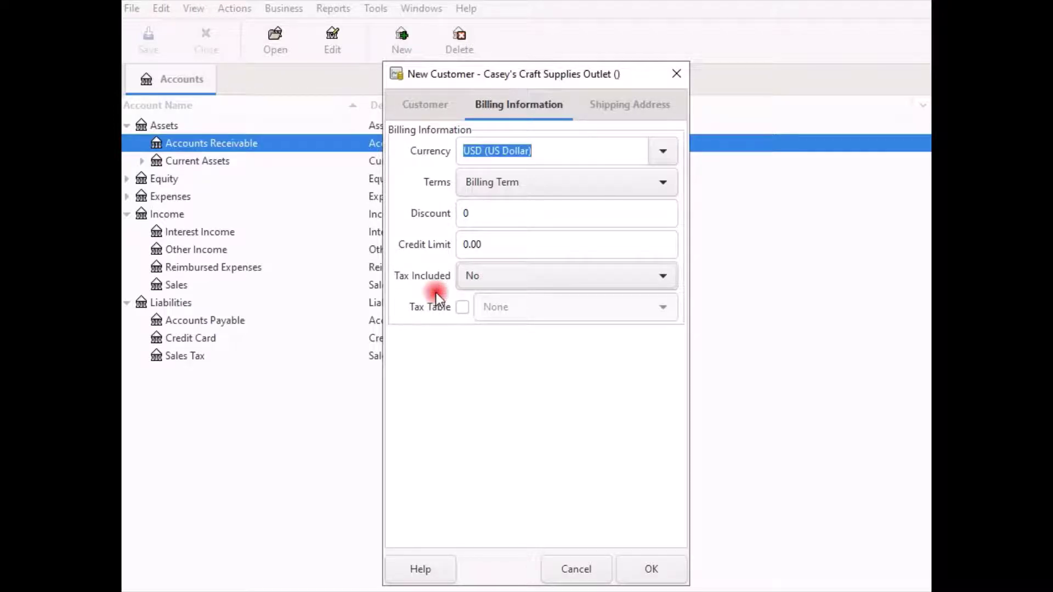
click(465, 307)
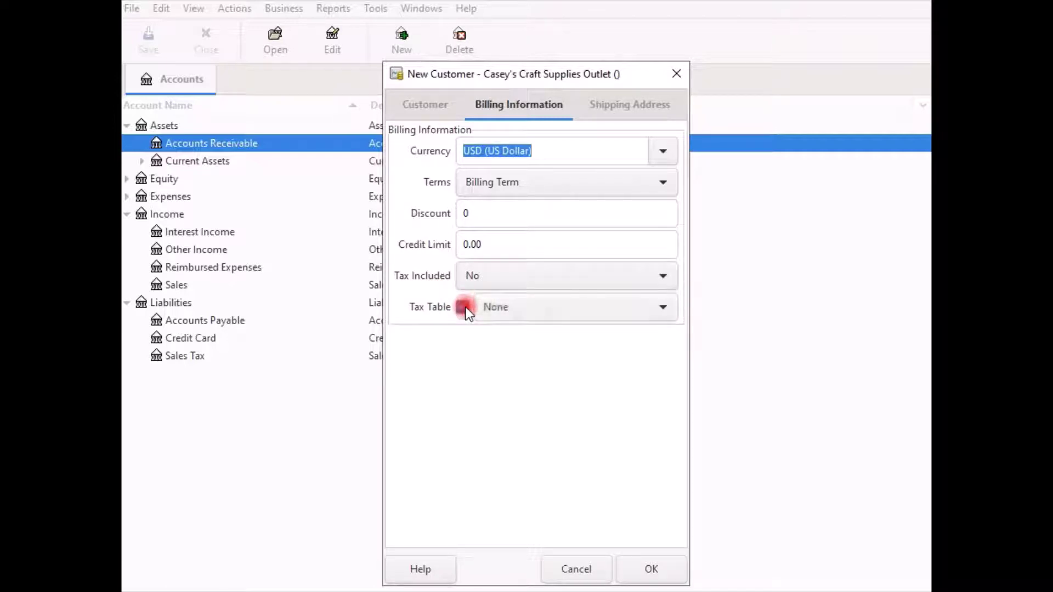
click(665, 313)
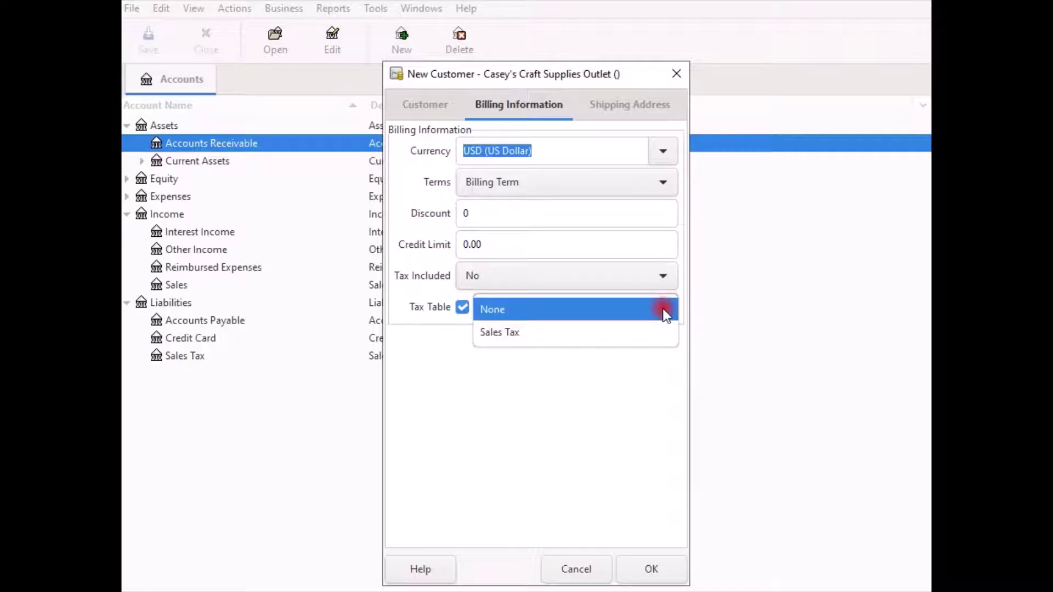
click(562, 335)
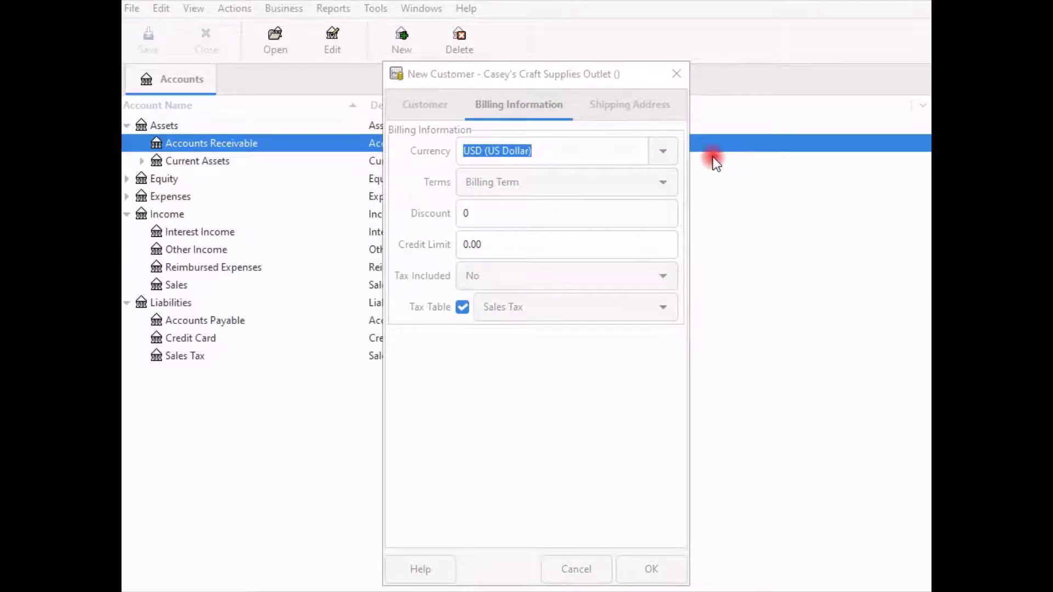
Review the customer's shipping and billing address details and save the new customer record.
click(631, 111)
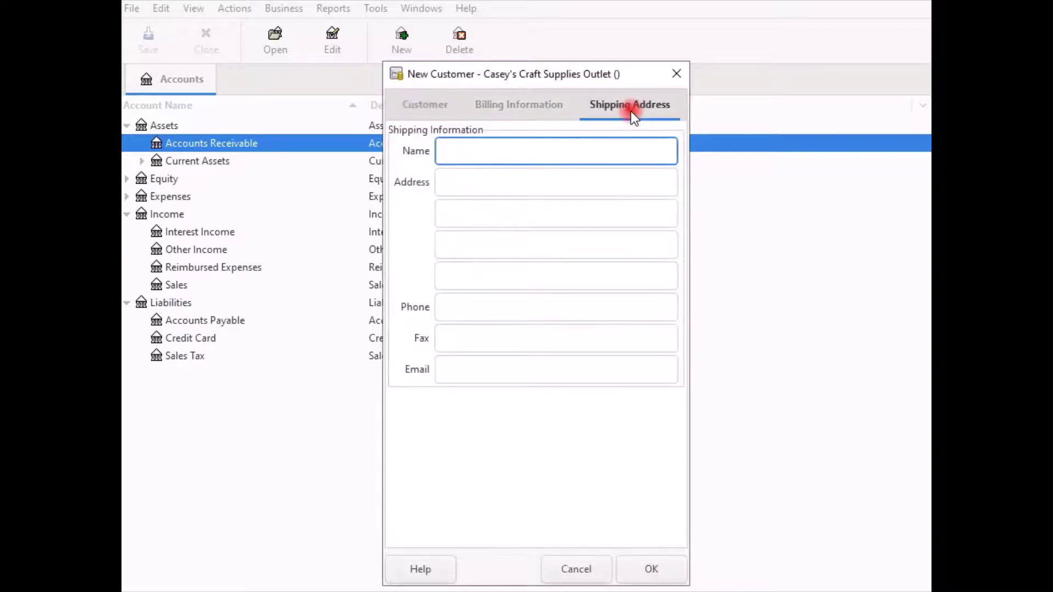
click(485, 149)
click(409, 104)
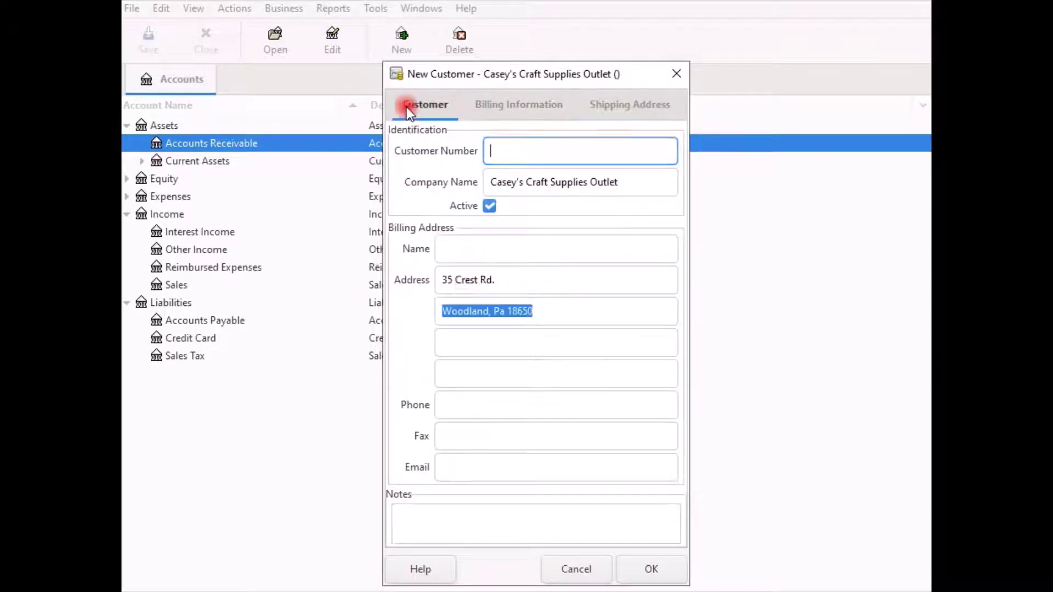
click(627, 109)
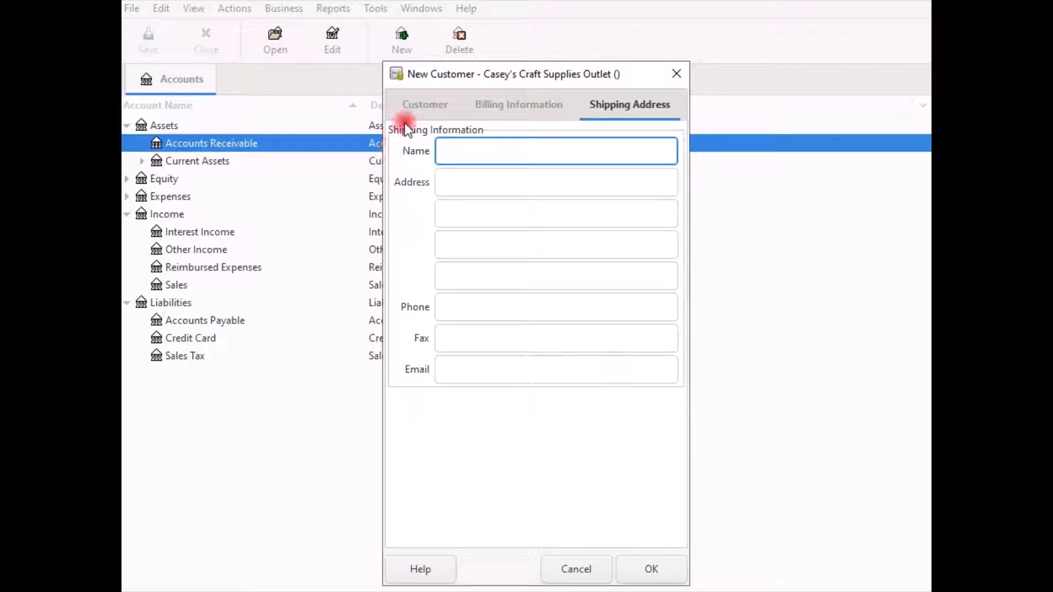
click(413, 109)
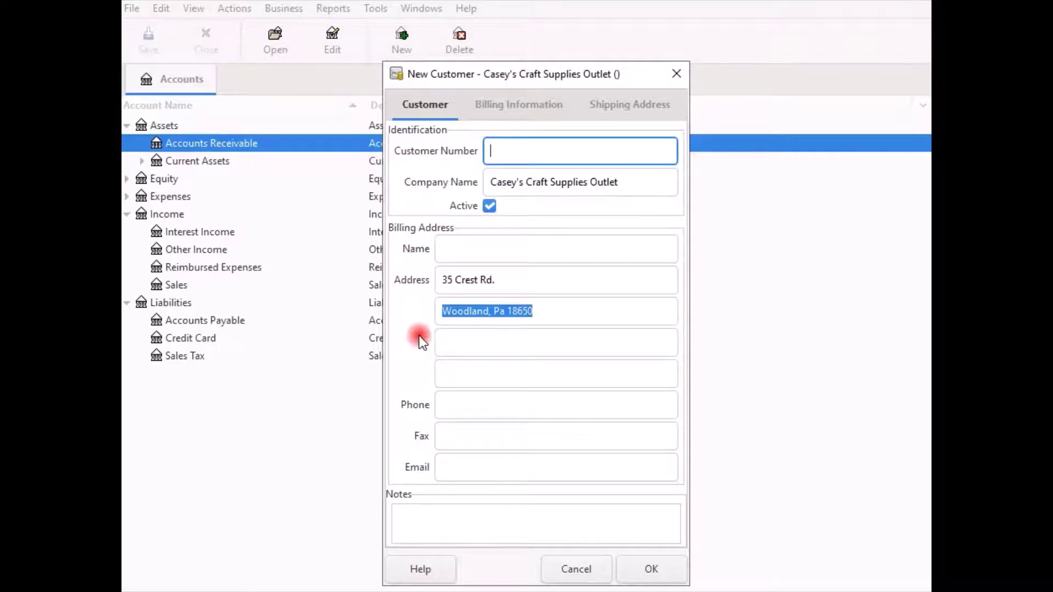
click(540, 313)
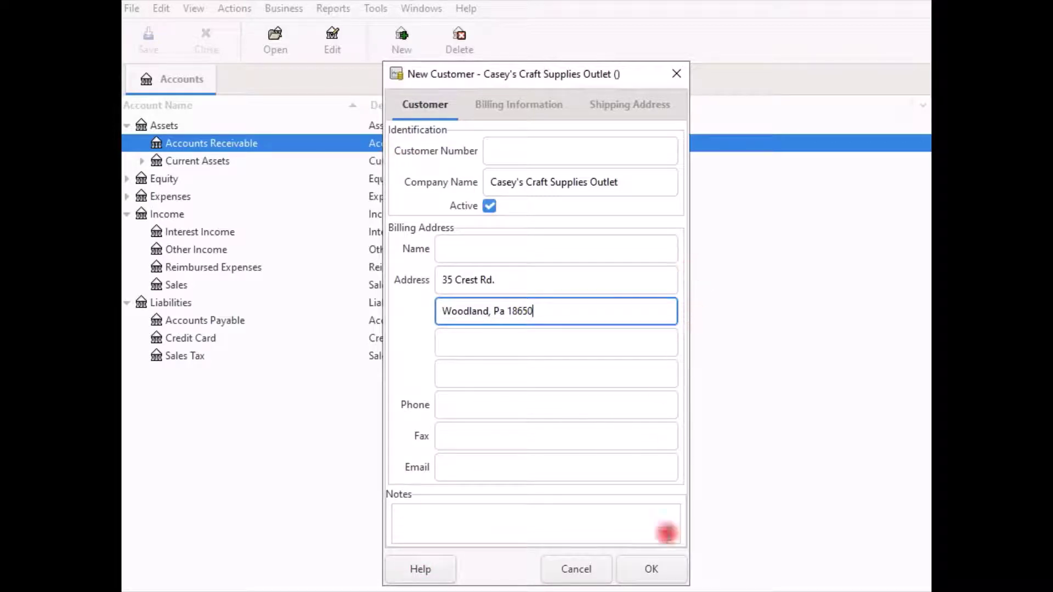
click(652, 571)
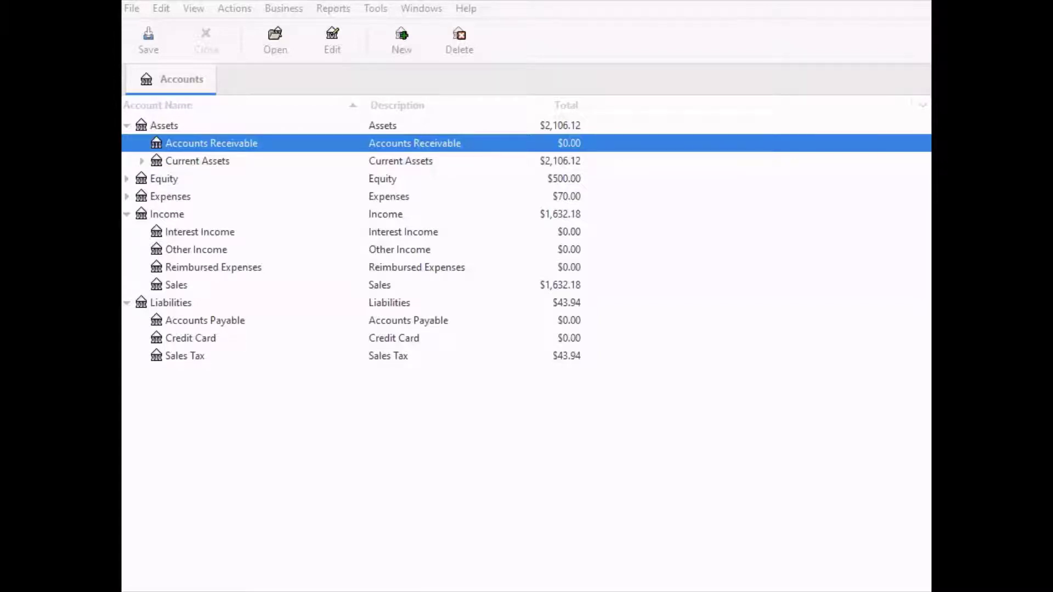
Start a new customer invoice and check its opening date in the calendar.
click(281, 9)
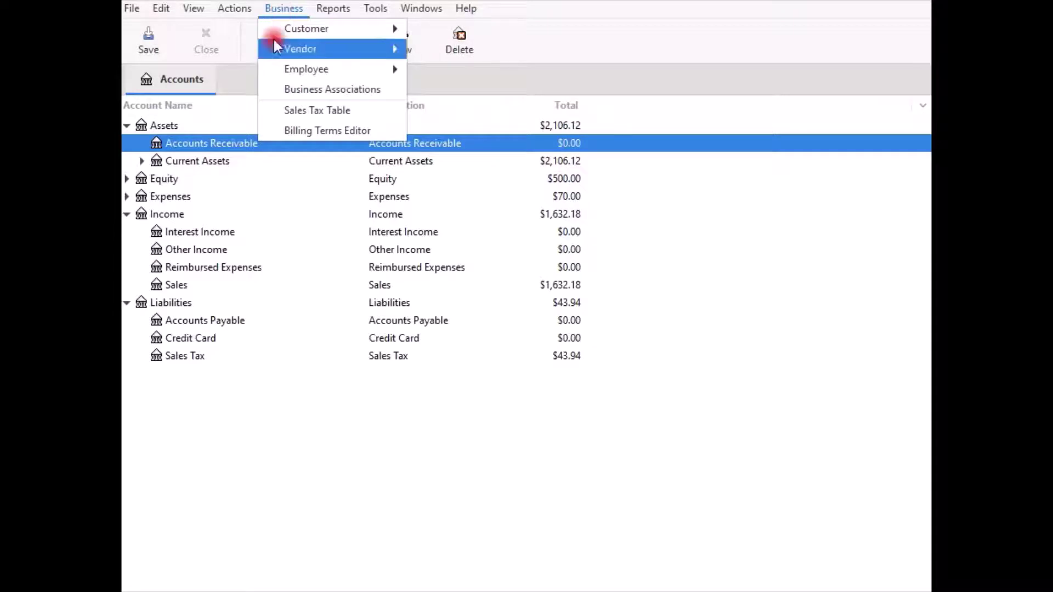
mouse_move(267, 27)
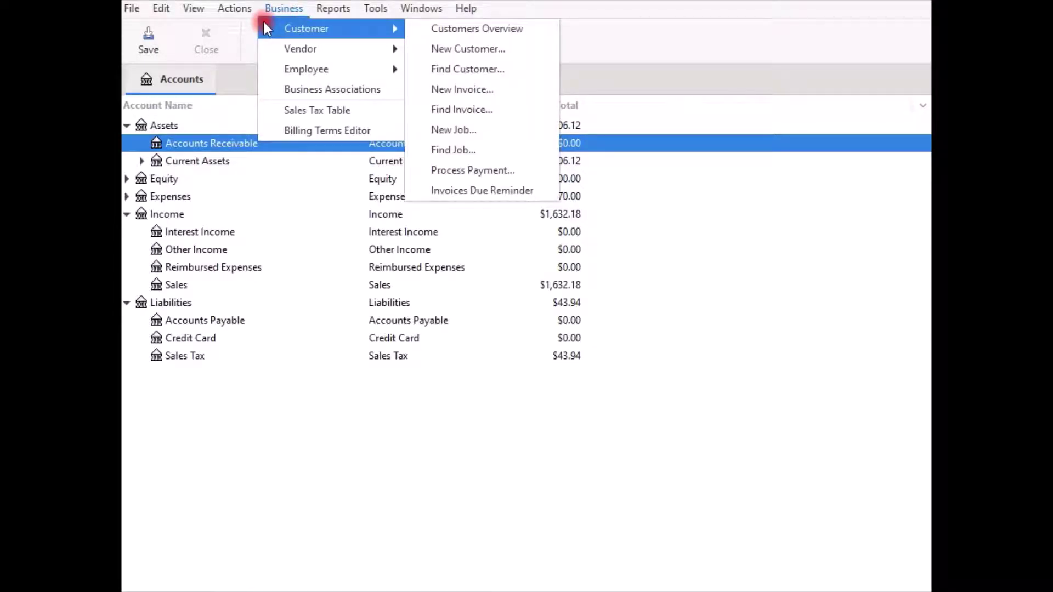
click(460, 89)
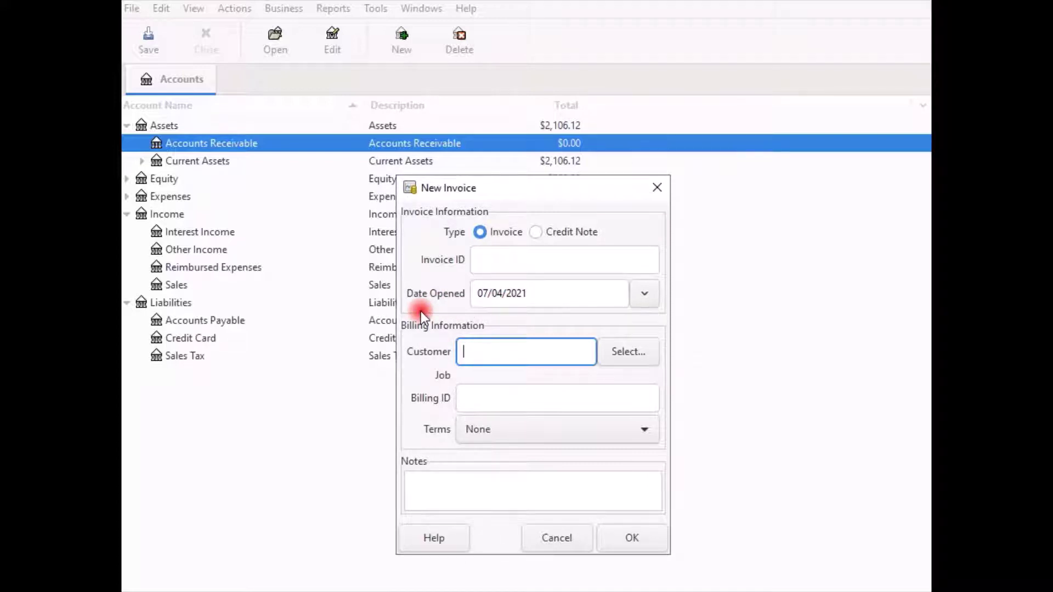
click(646, 296)
click(646, 297)
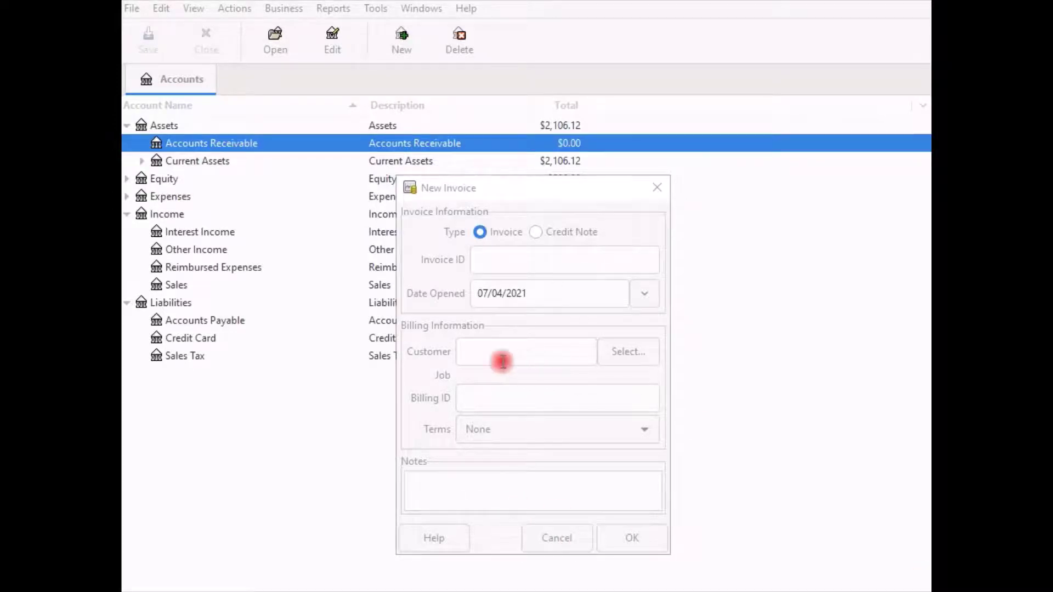
click(469, 352)
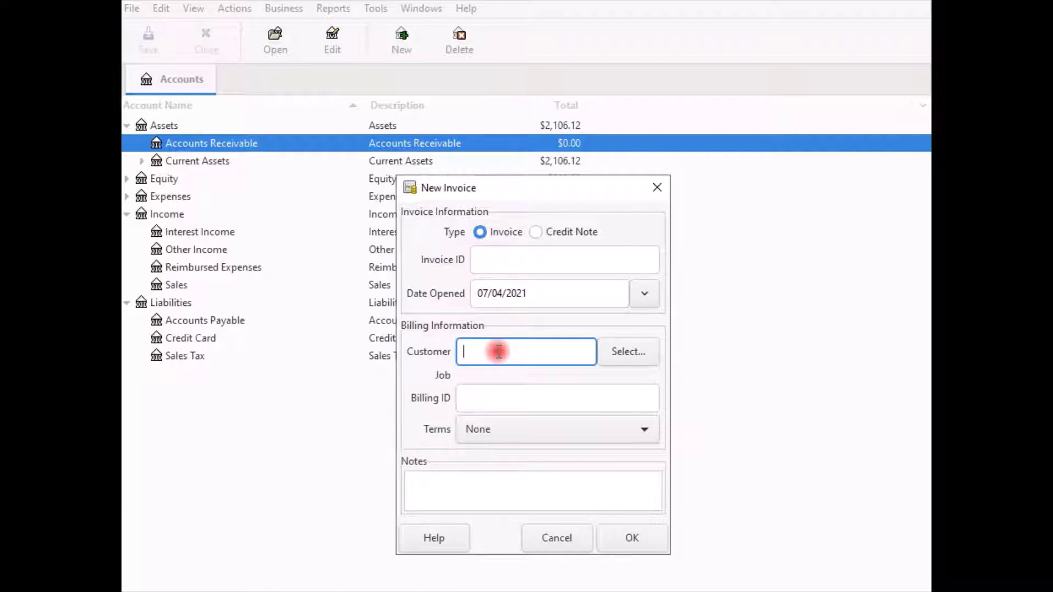
text(c)
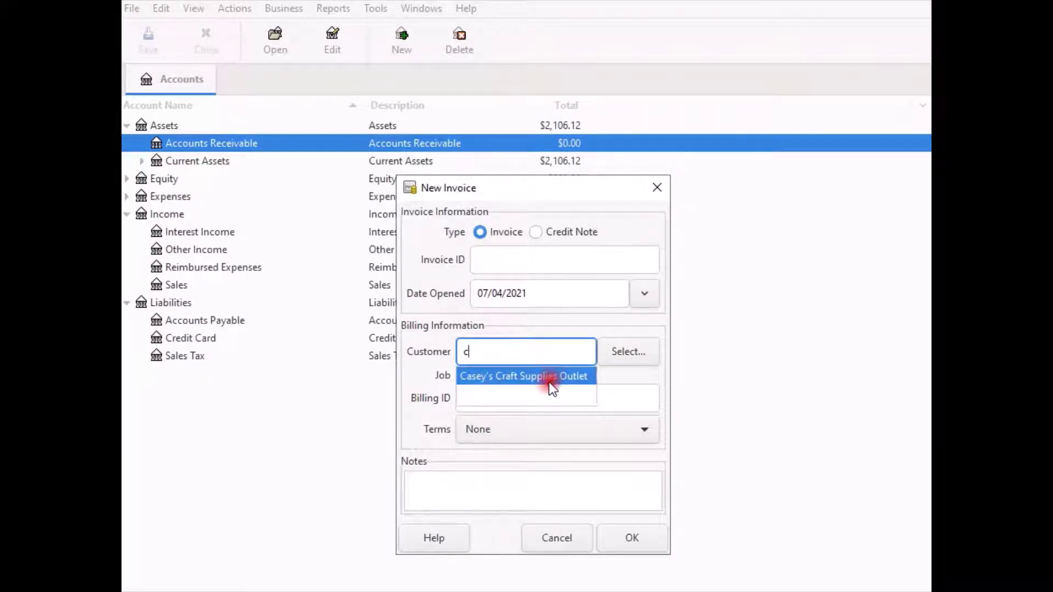
click(499, 351)
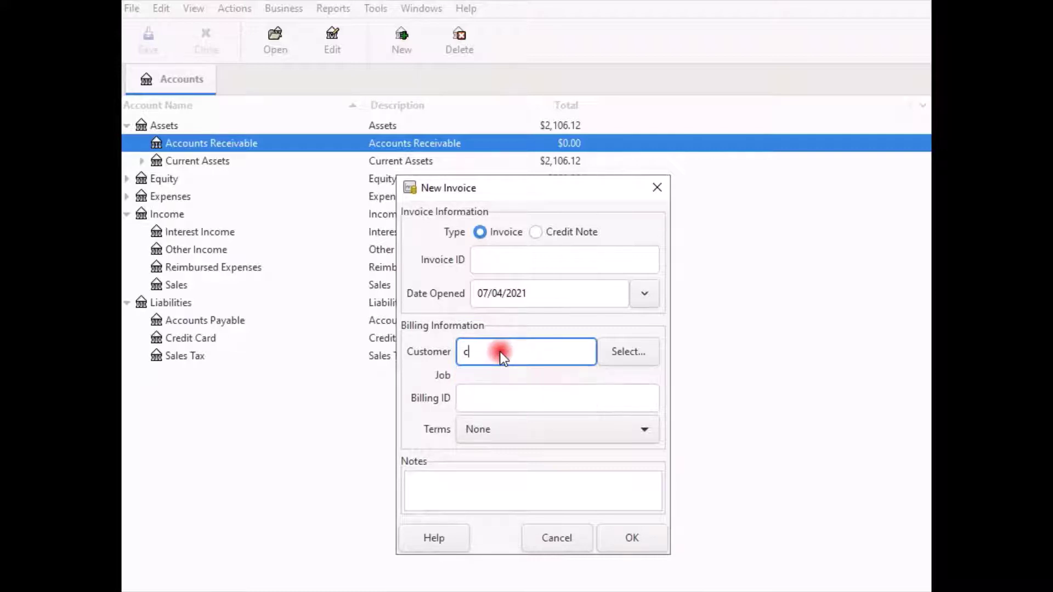
key(BackSpace)
Search for customers whose company name contains "cas" and assign Casey's Craft Supplies Outlet to the invoice.
click(633, 353)
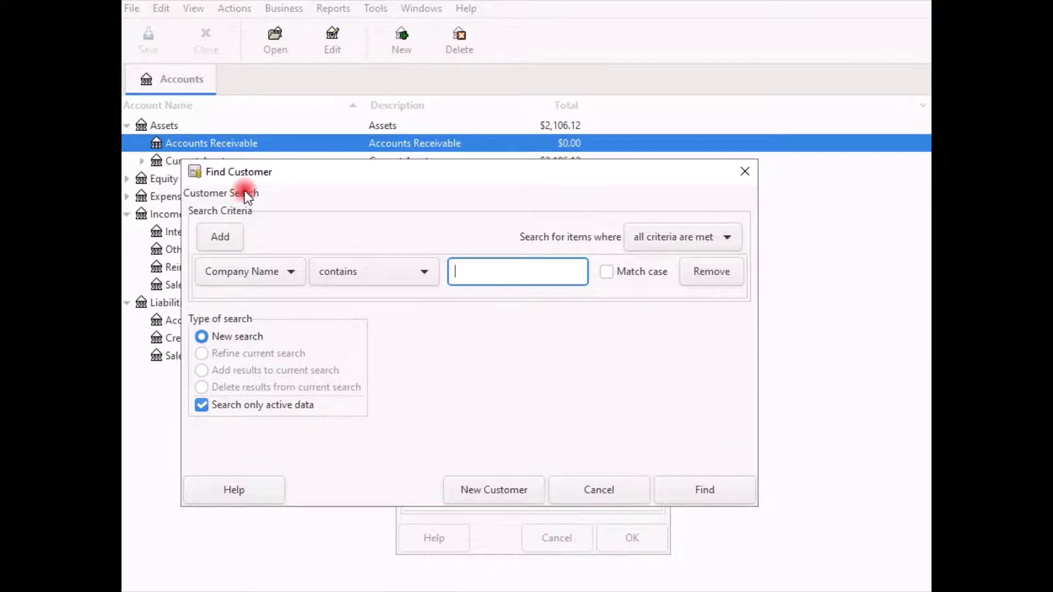
click(287, 274)
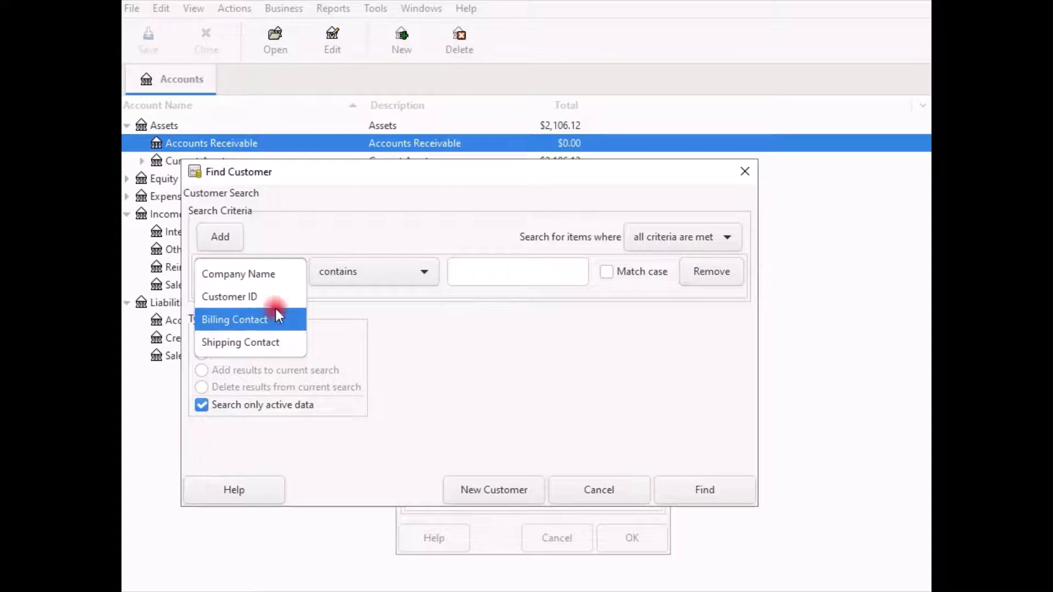
click(280, 275)
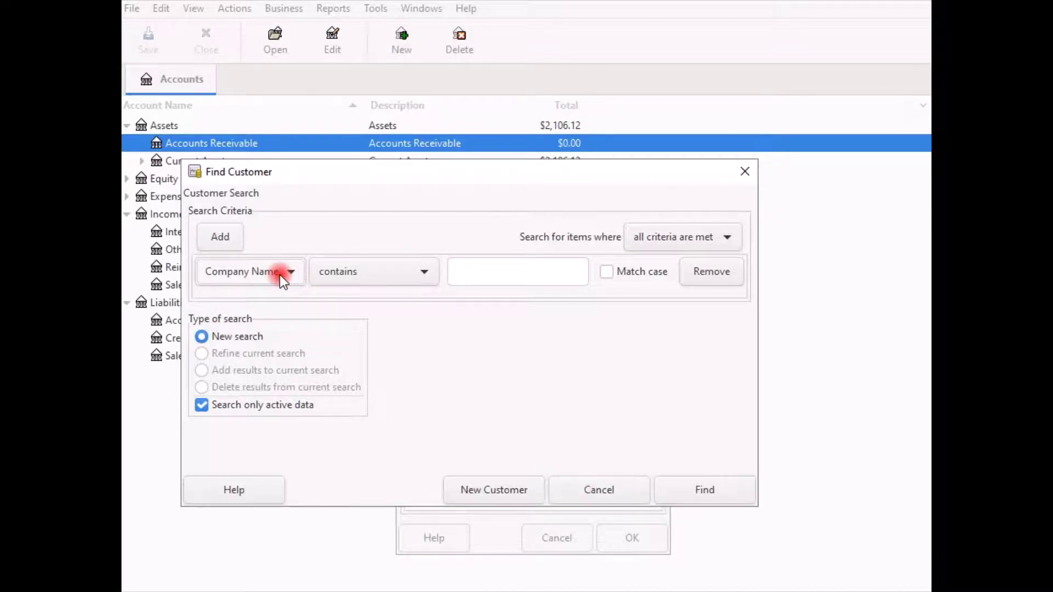
click(470, 267)
text(c)
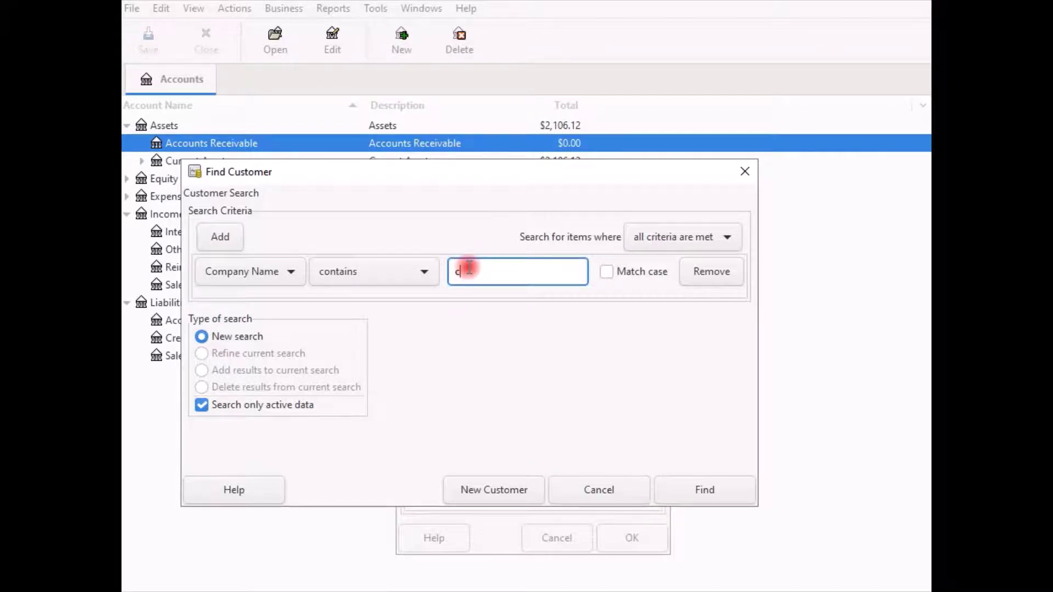
text(as)
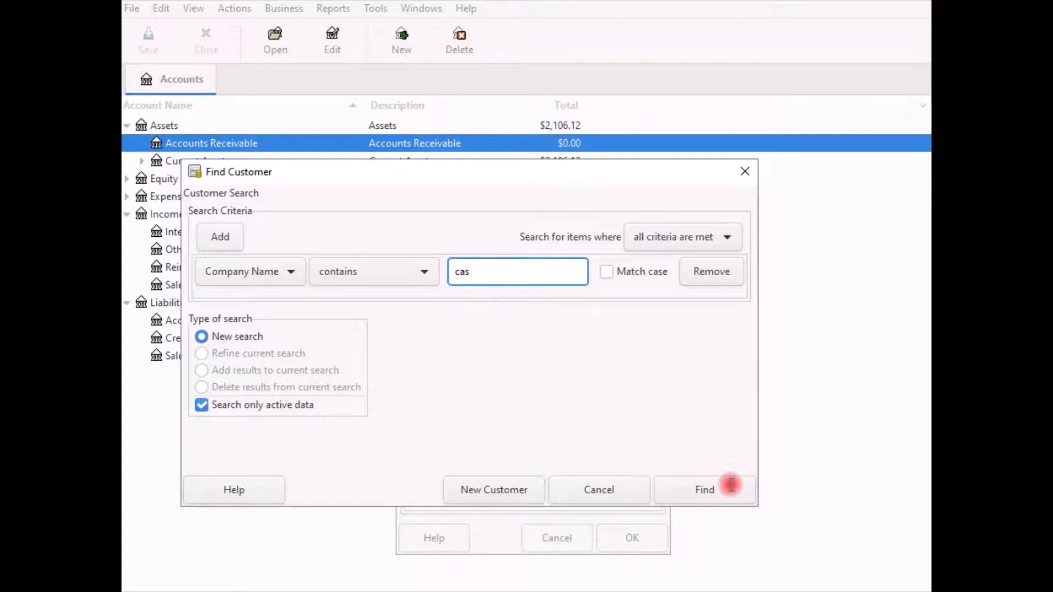
click(708, 488)
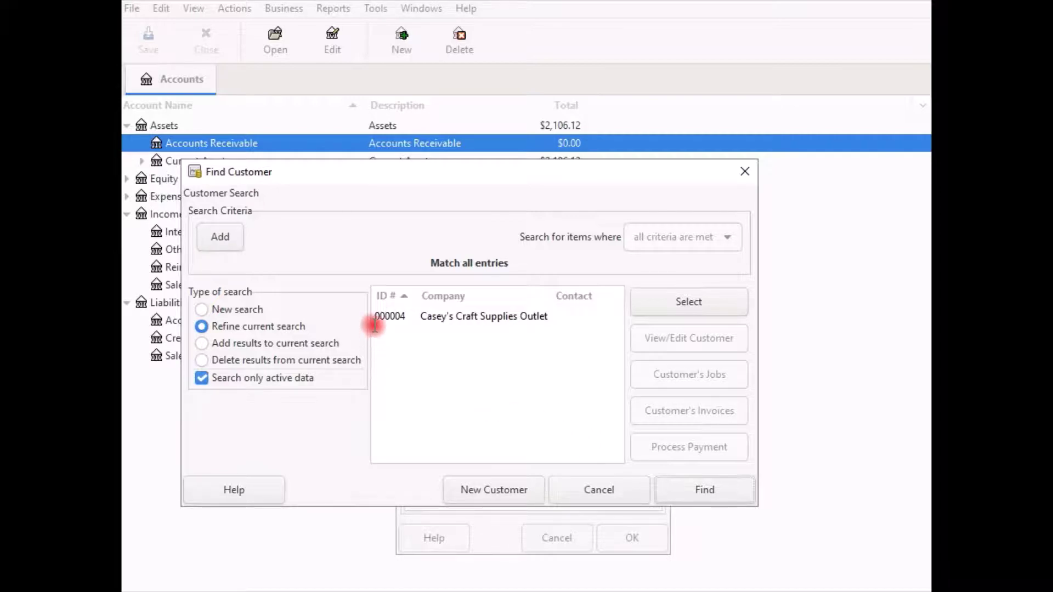
click(540, 314)
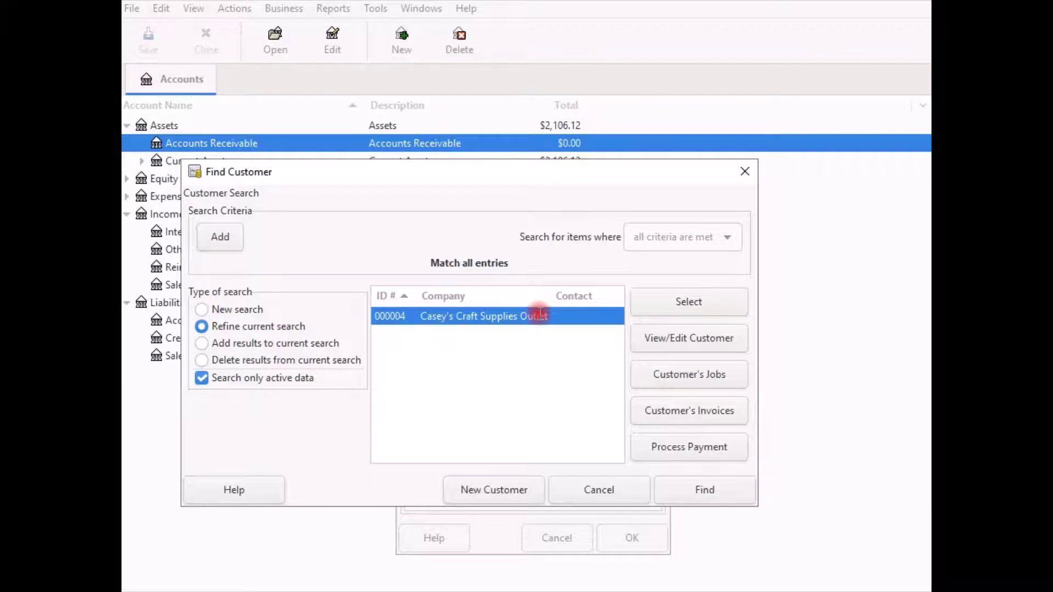
click(708, 302)
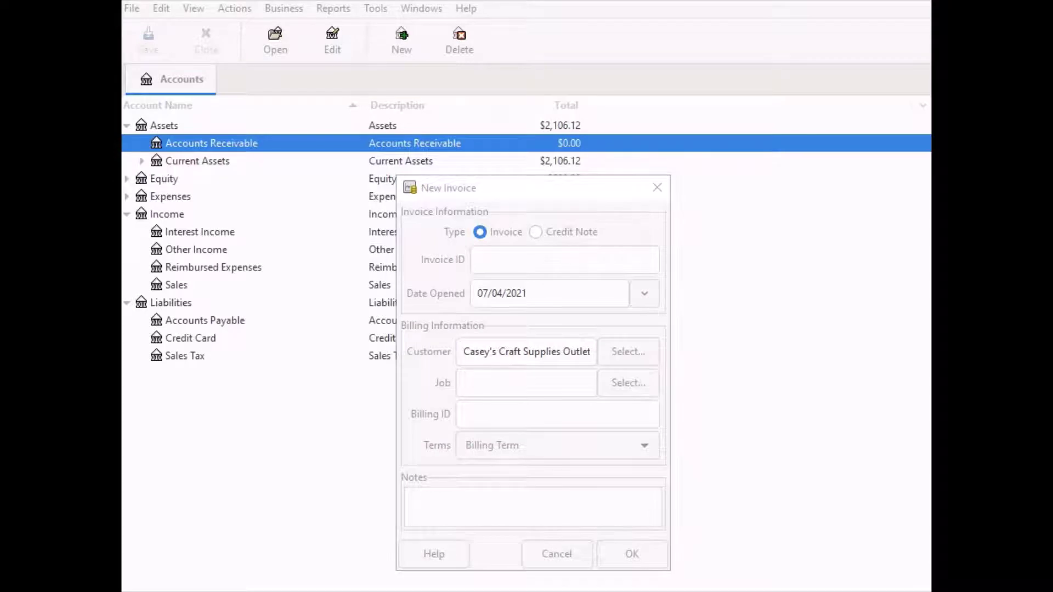
Check the invoice's available terms, keep Billing Term, and create the invoice for Casey's Craft Supplies Outlet.
click(410, 444)
click(447, 417)
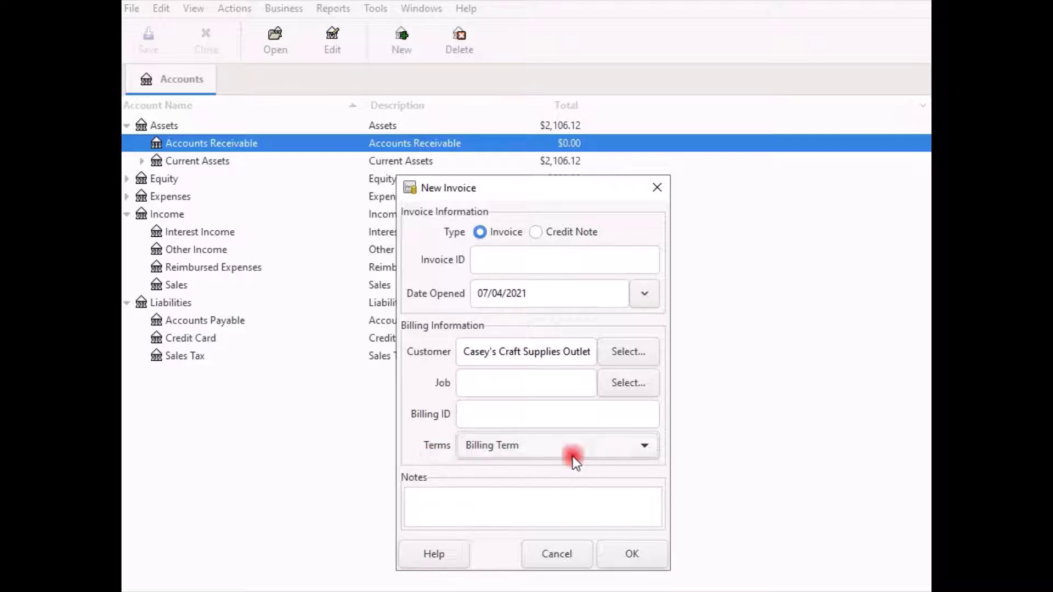
click(639, 451)
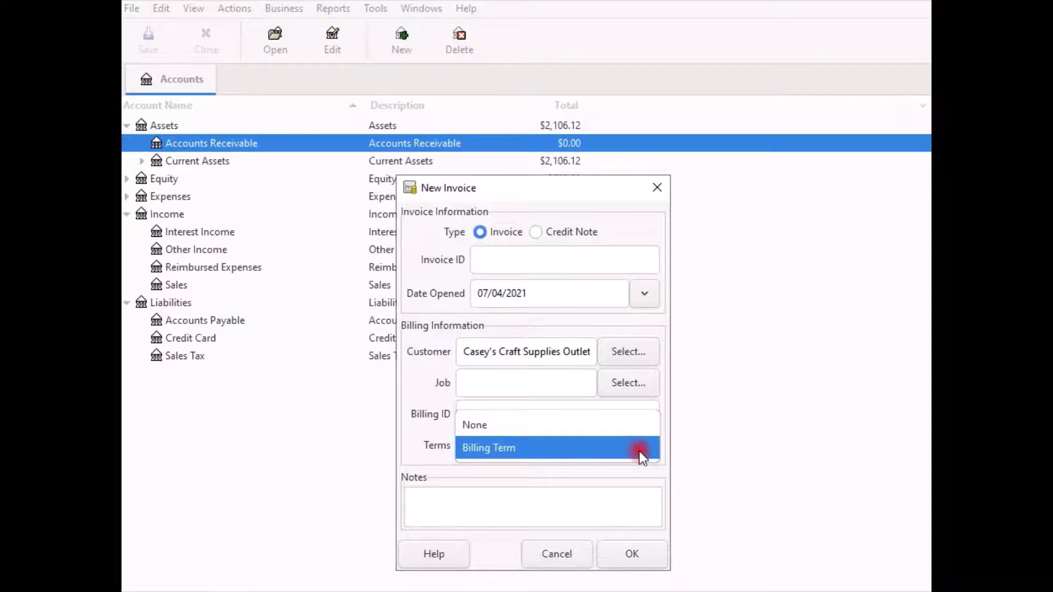
click(639, 450)
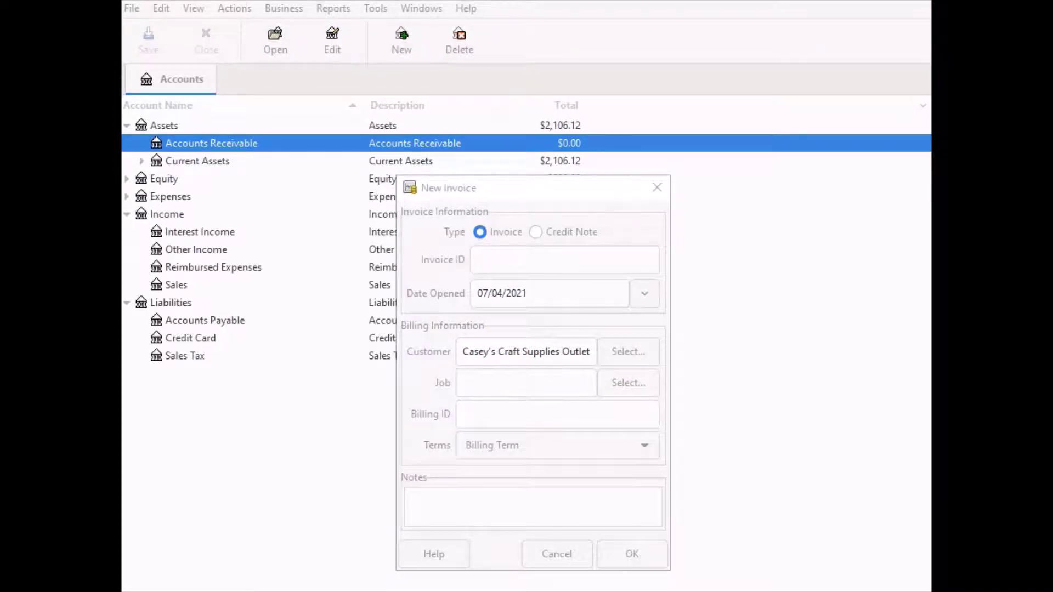
click(428, 444)
click(512, 354)
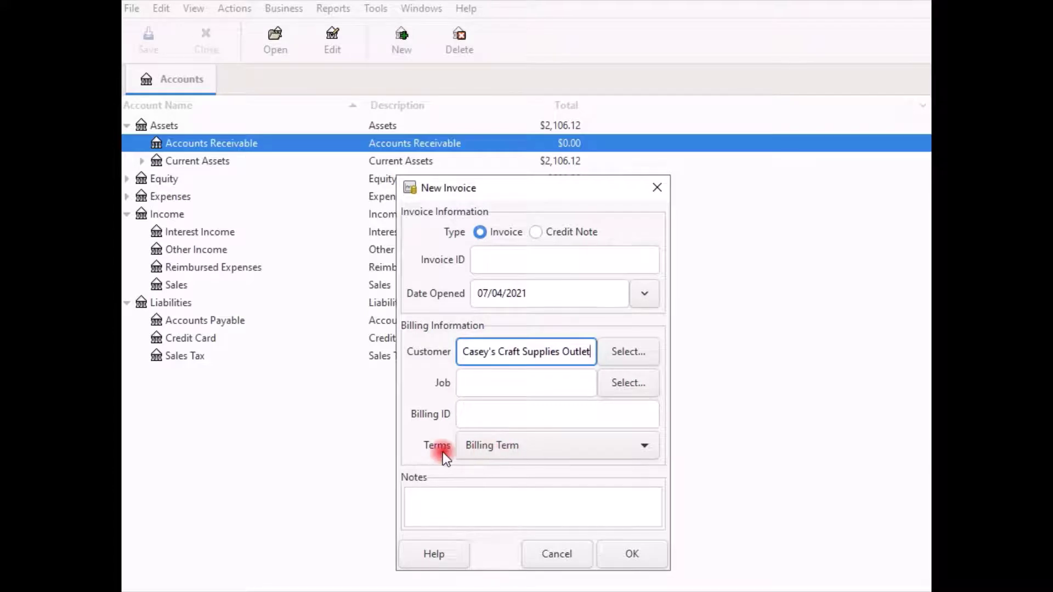
click(640, 452)
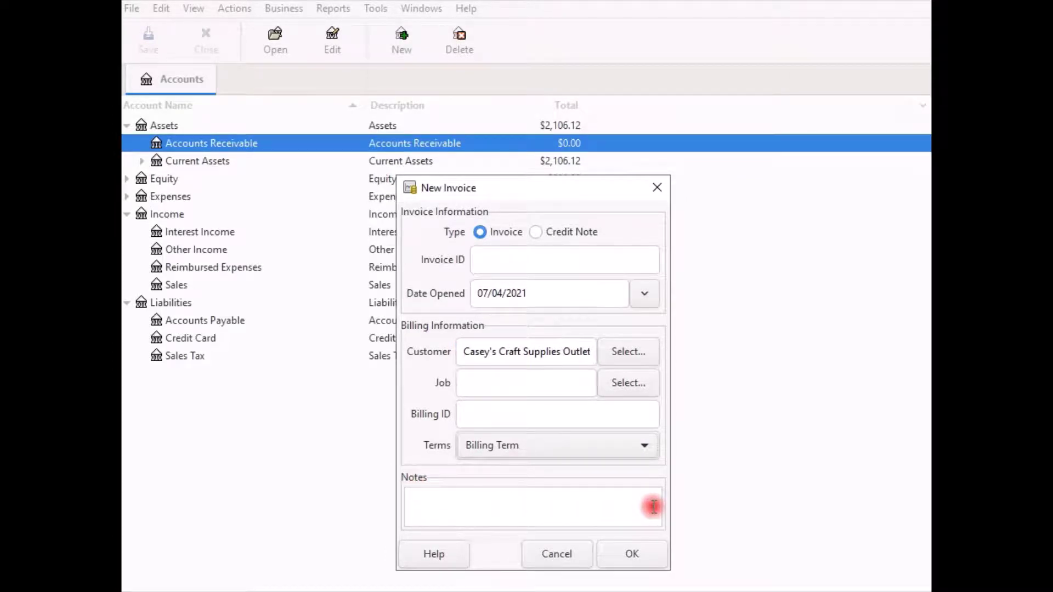
click(633, 553)
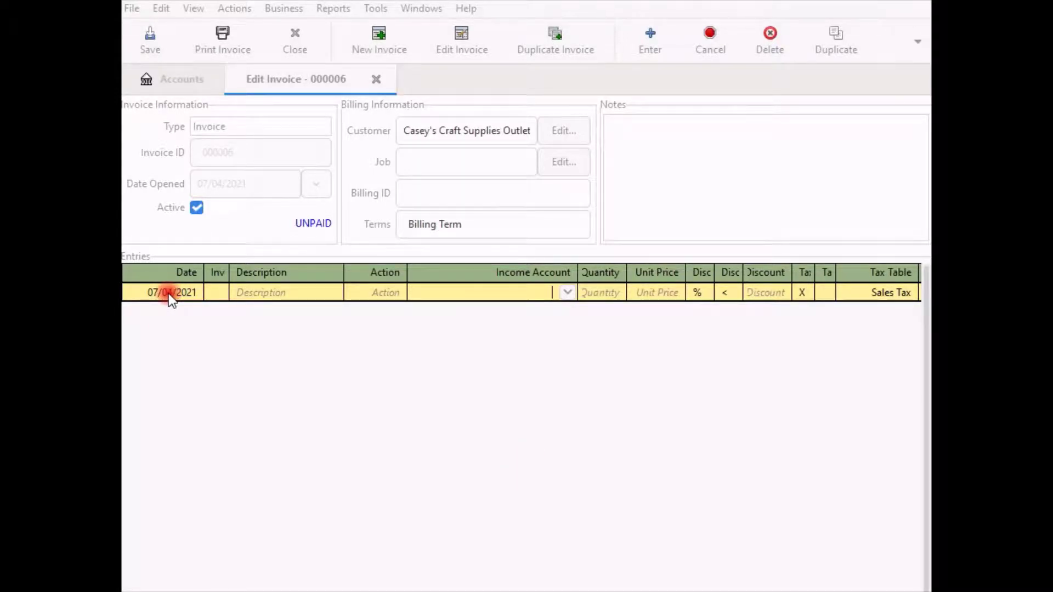
Enter Purse Handles as the first invoice entry's description and check the available action types.
click(246, 292)
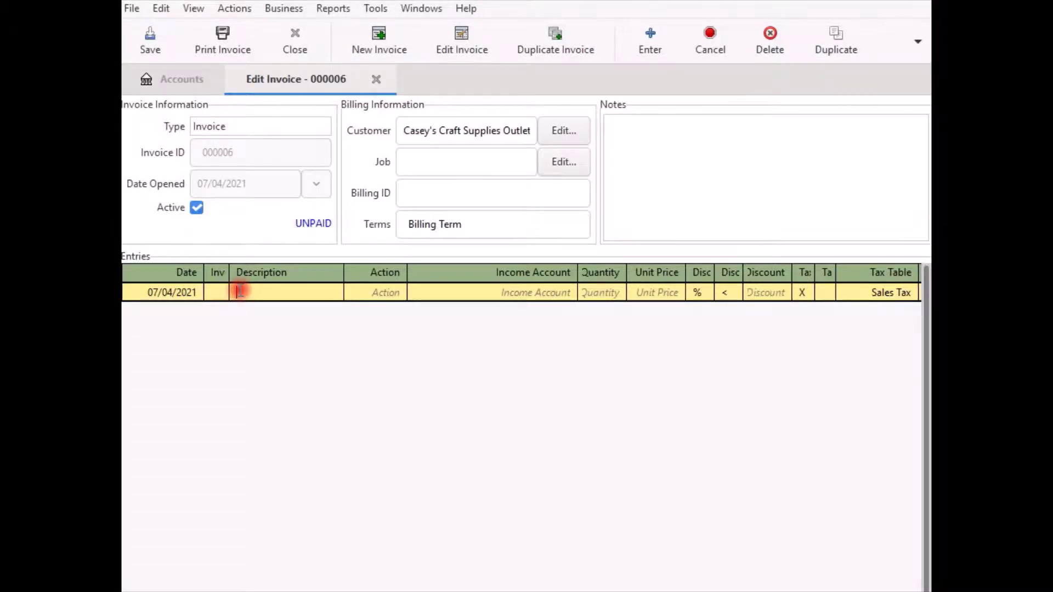
text(Purse Handles)
click(396, 292)
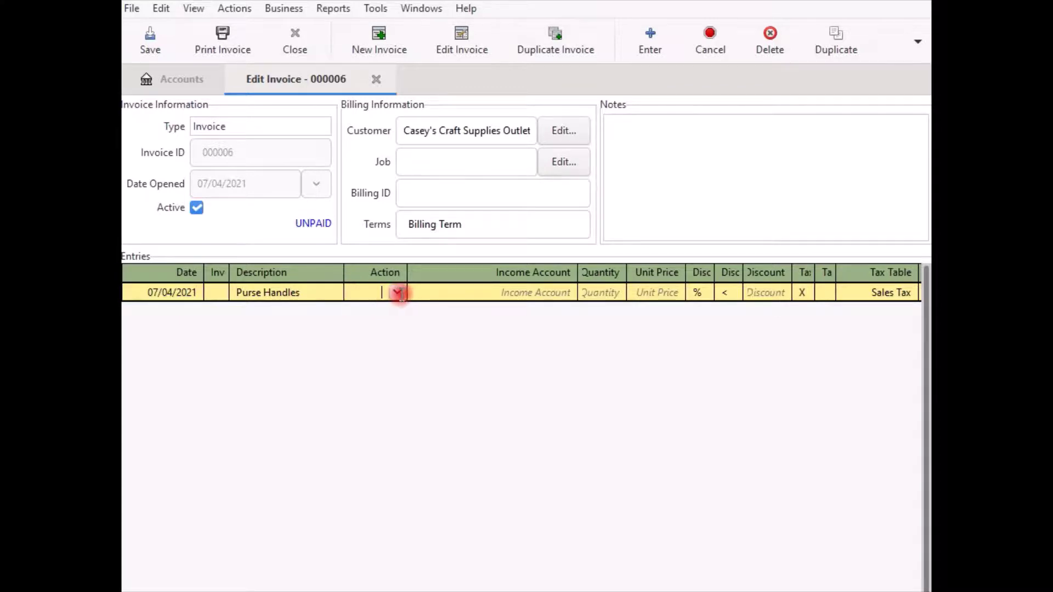
click(398, 293)
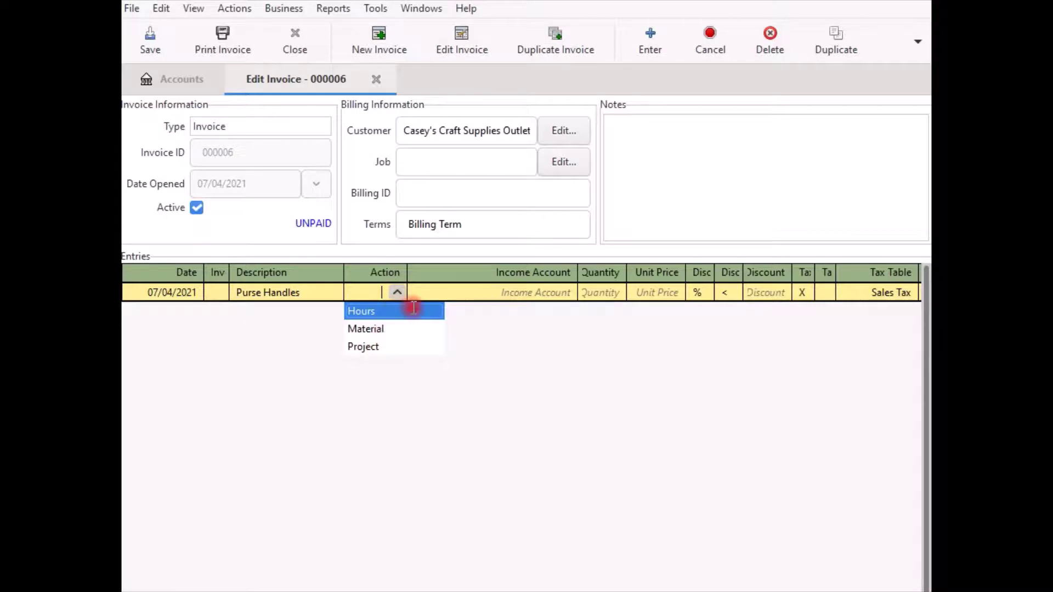
Leave the action blank and set the Purse Handles entry's income account to Income:Sales.
click(442, 296)
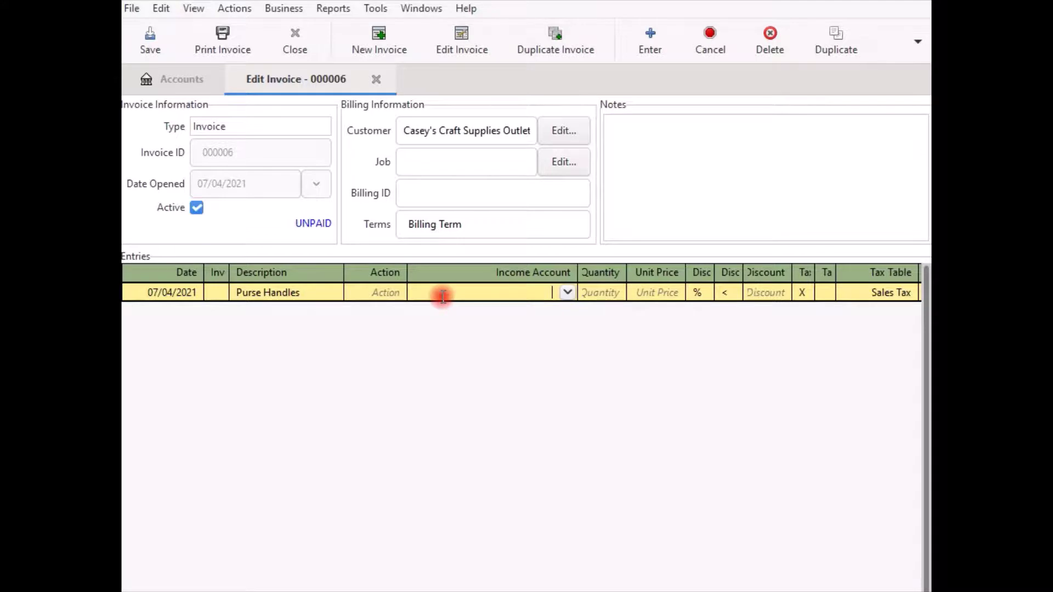
click(375, 591)
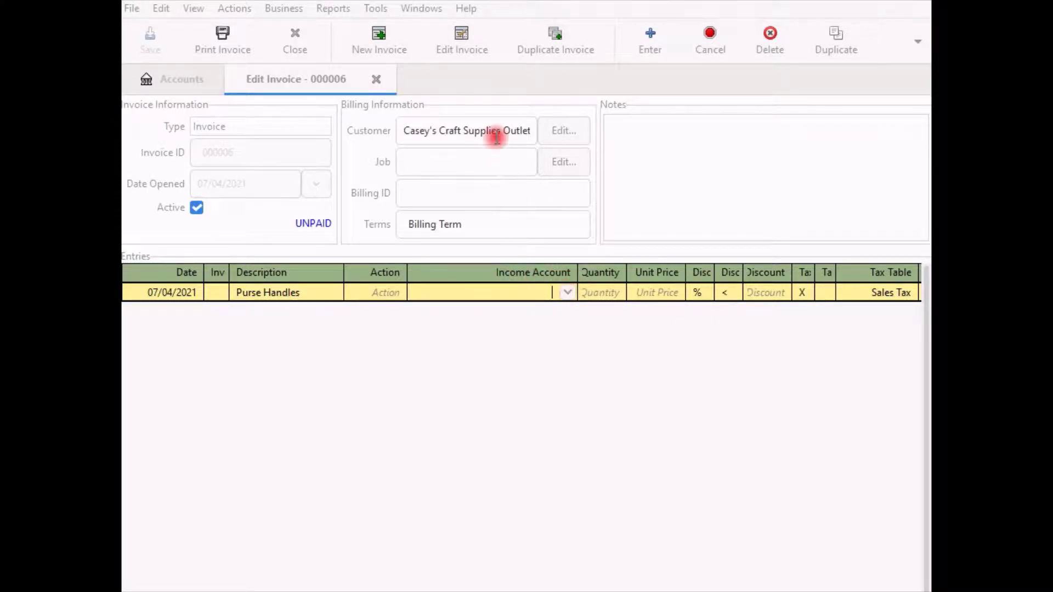
click(571, 291)
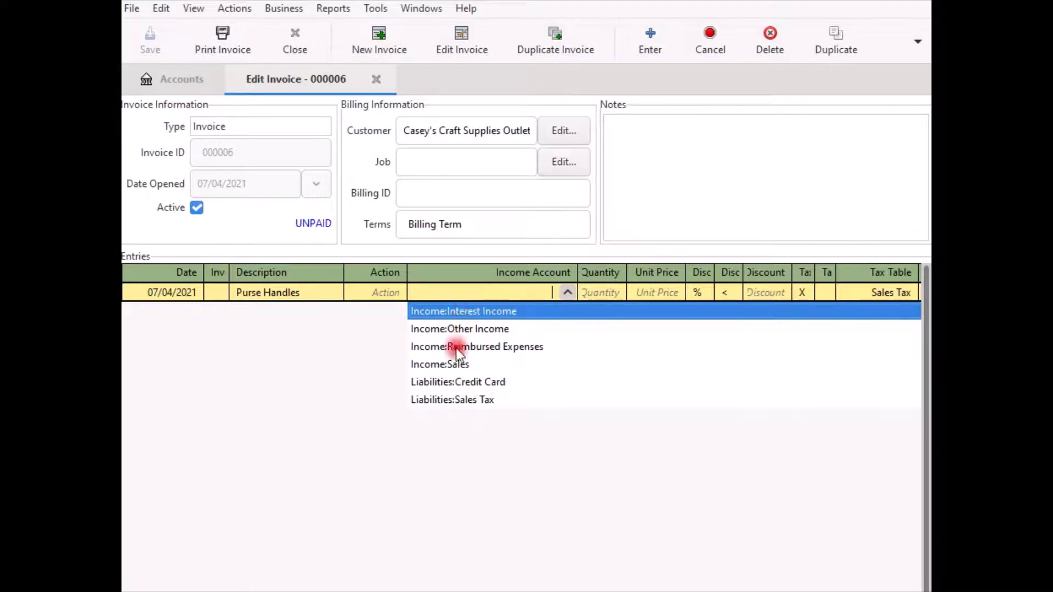
click(422, 364)
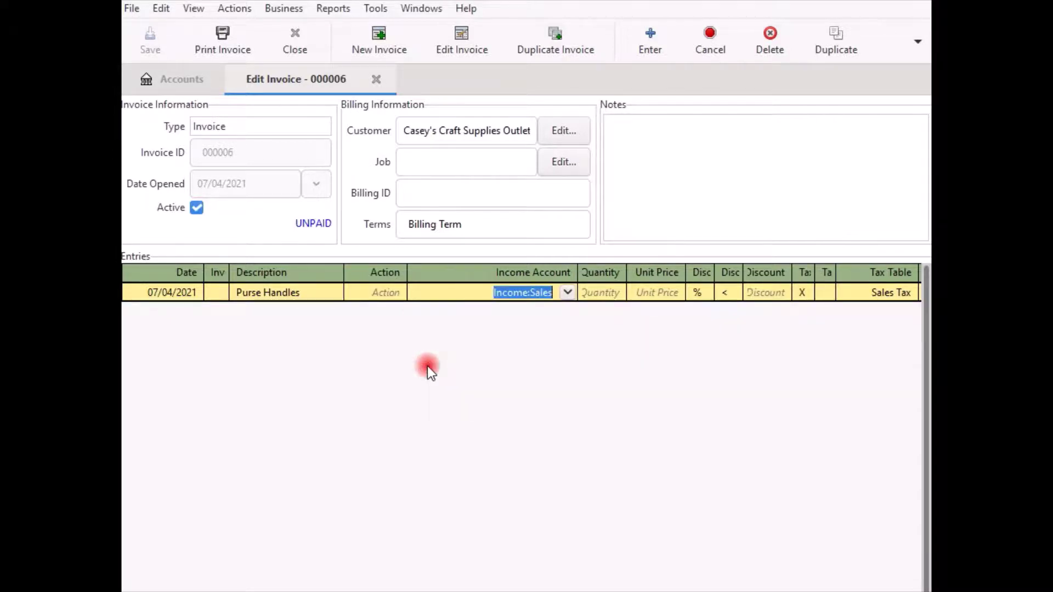
Set the Purse Handles entry's quantity to 40 and its unit price to 3.95.
click(600, 298)
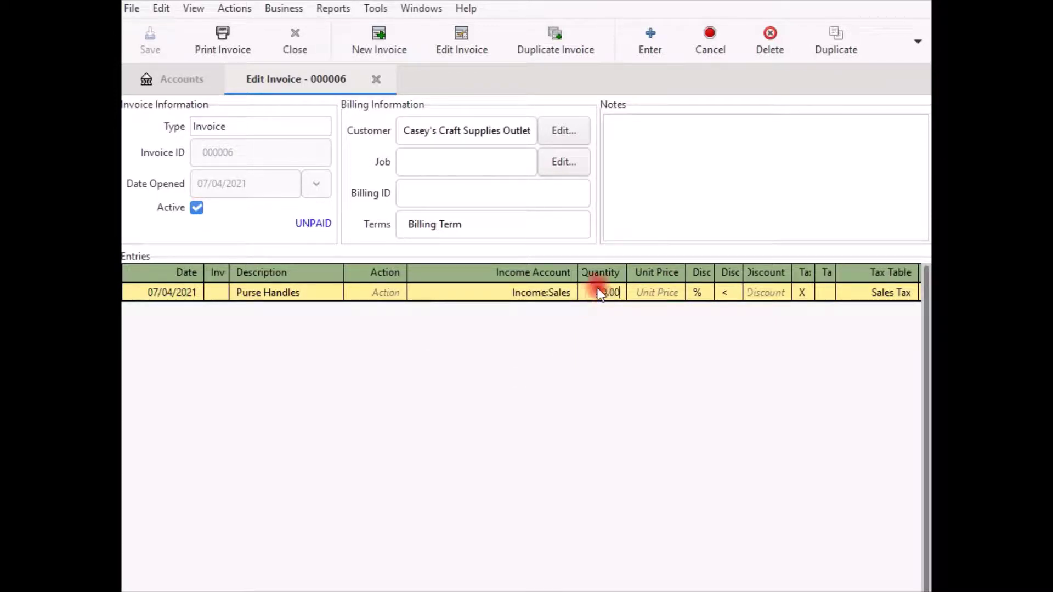
click(660, 297)
text(3.95)
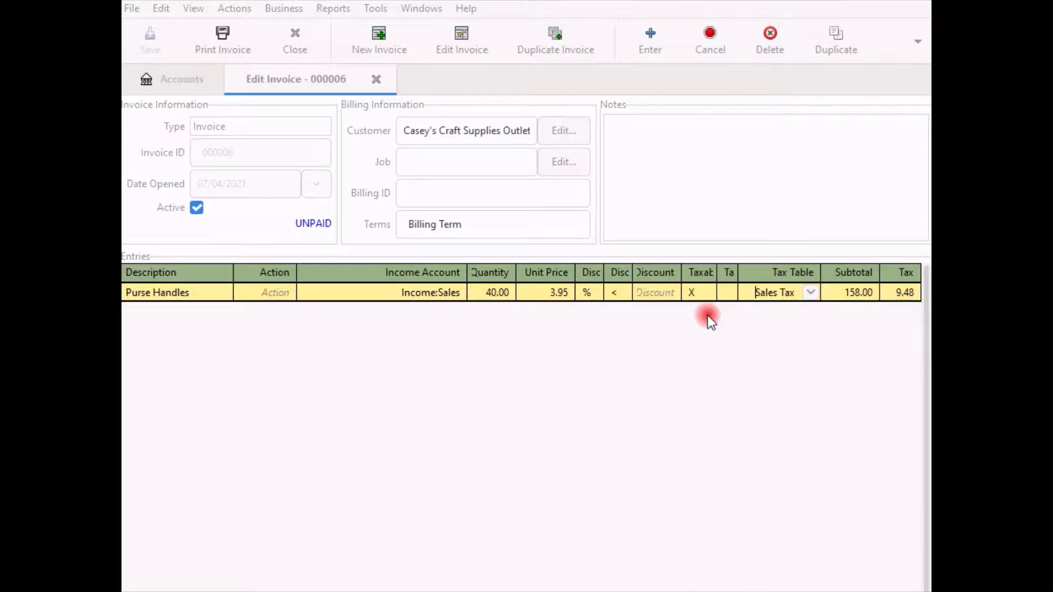
Switch the Purse Handles entry's taxable setting off and back on, and check the available tax tables.
click(696, 293)
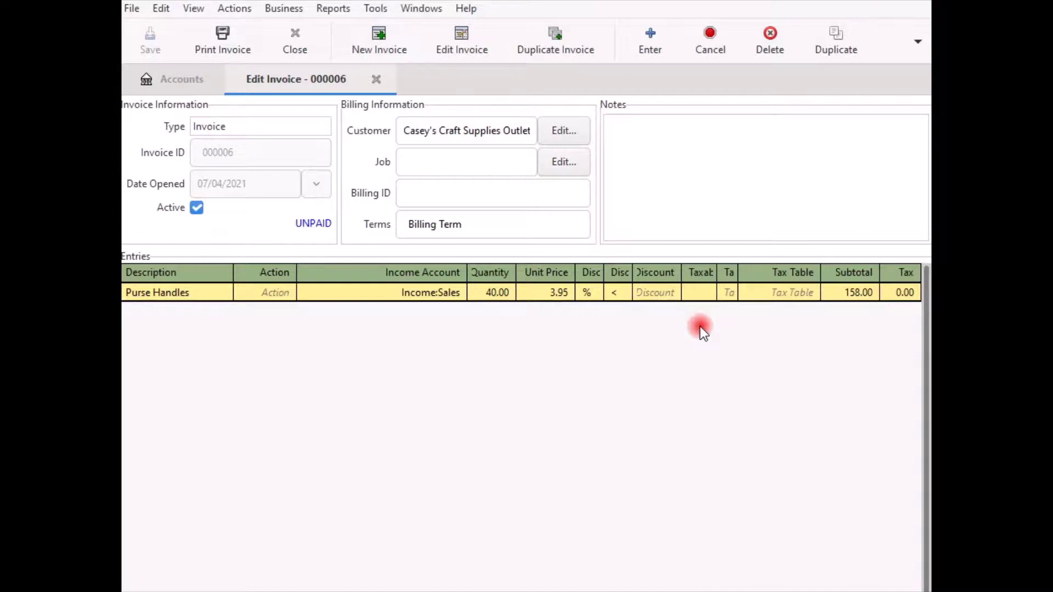
click(700, 295)
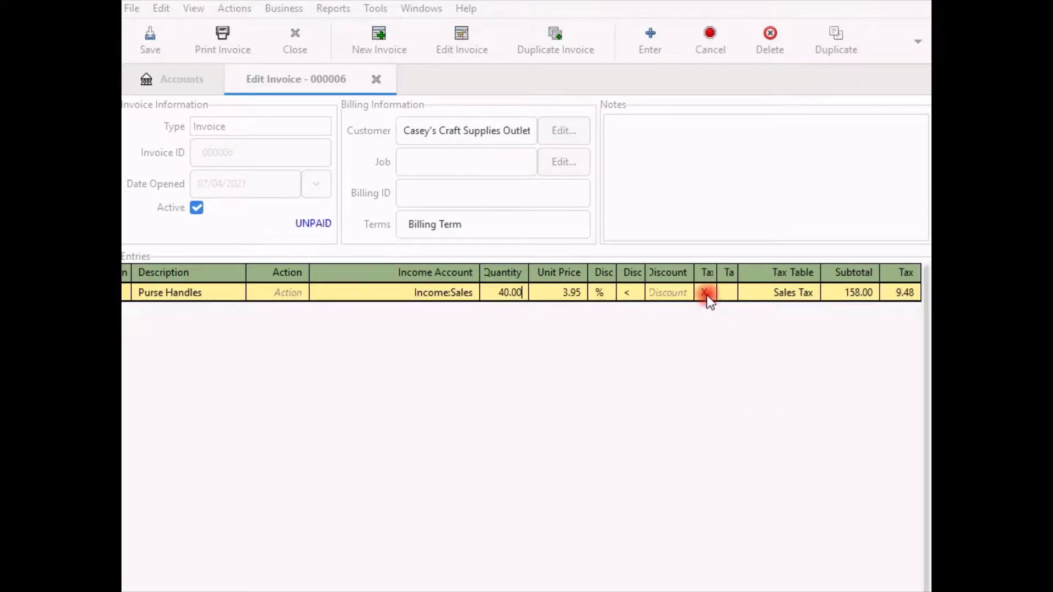
click(815, 291)
click(810, 295)
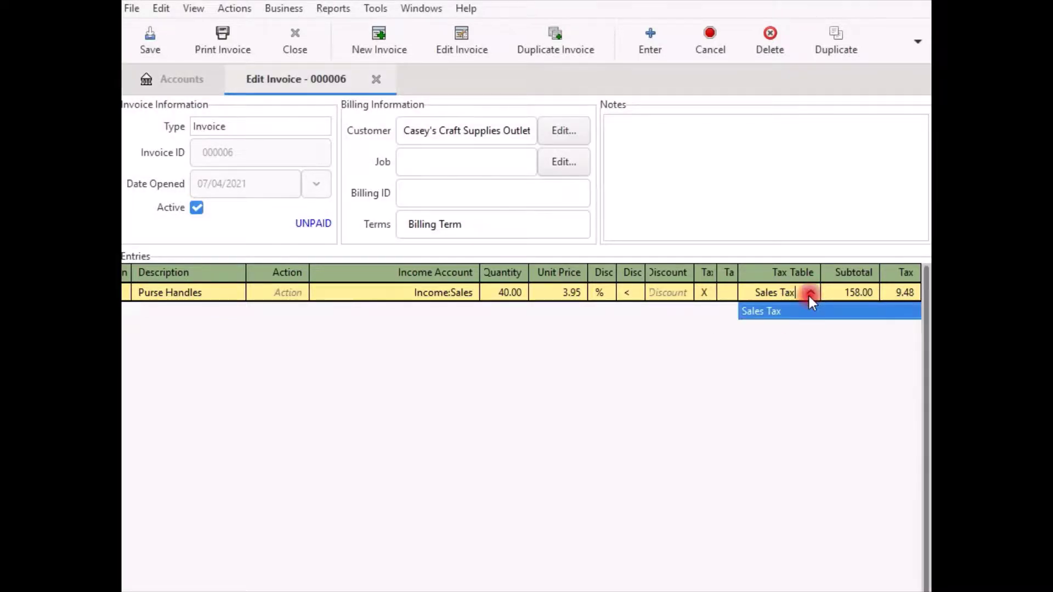
click(809, 295)
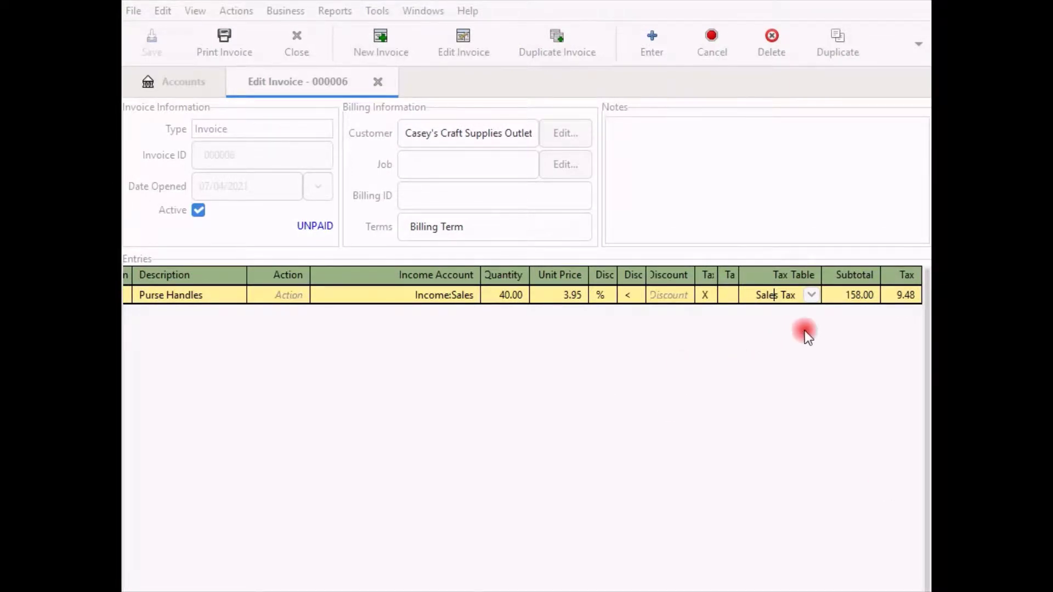
Check the entry's subtotal and the account balances before posting, and return to the invoice.
click(834, 302)
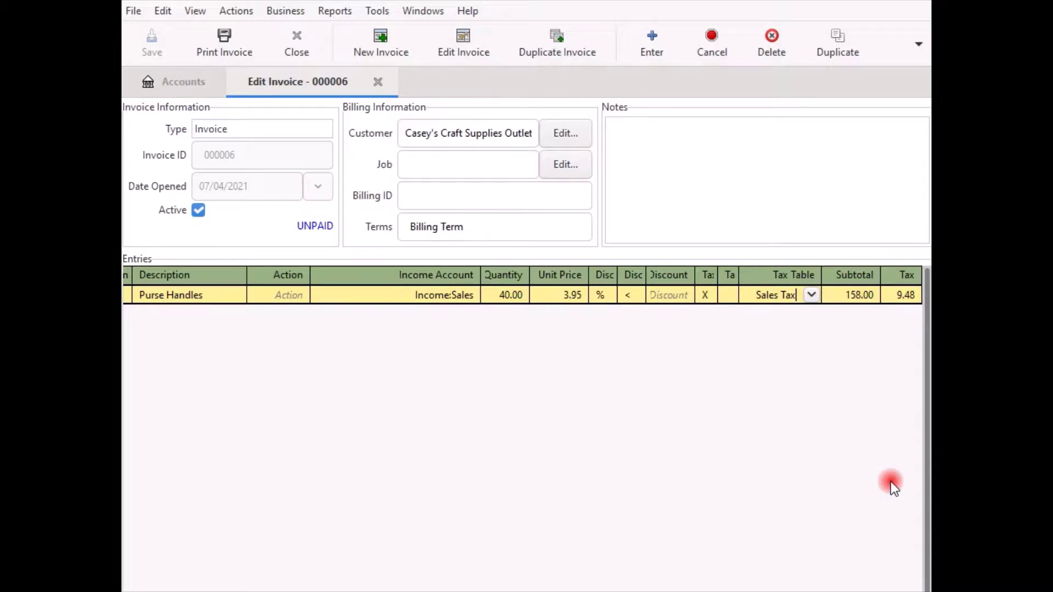
click(165, 82)
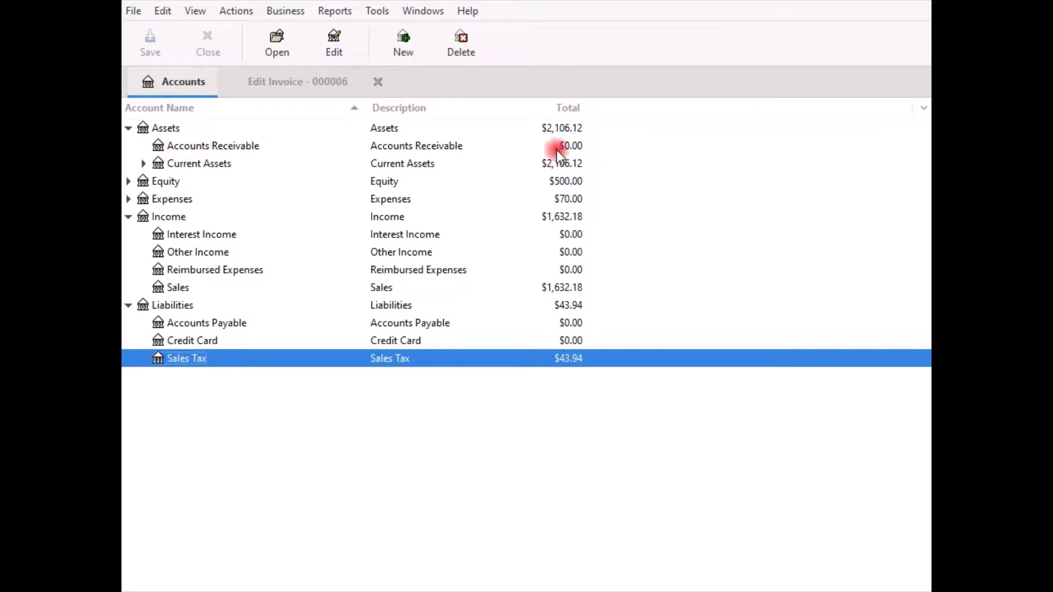
click(266, 82)
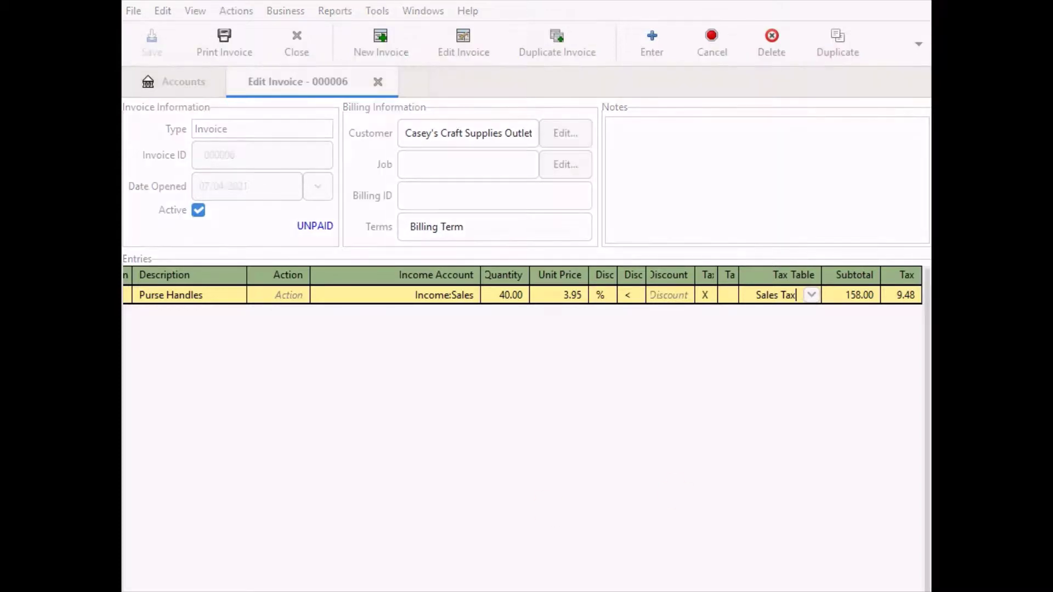
Save the changed entry, post the invoice to Assets:Accounts Receivable dated 07/04/2021, and open the accounts overview.
click(915, 44)
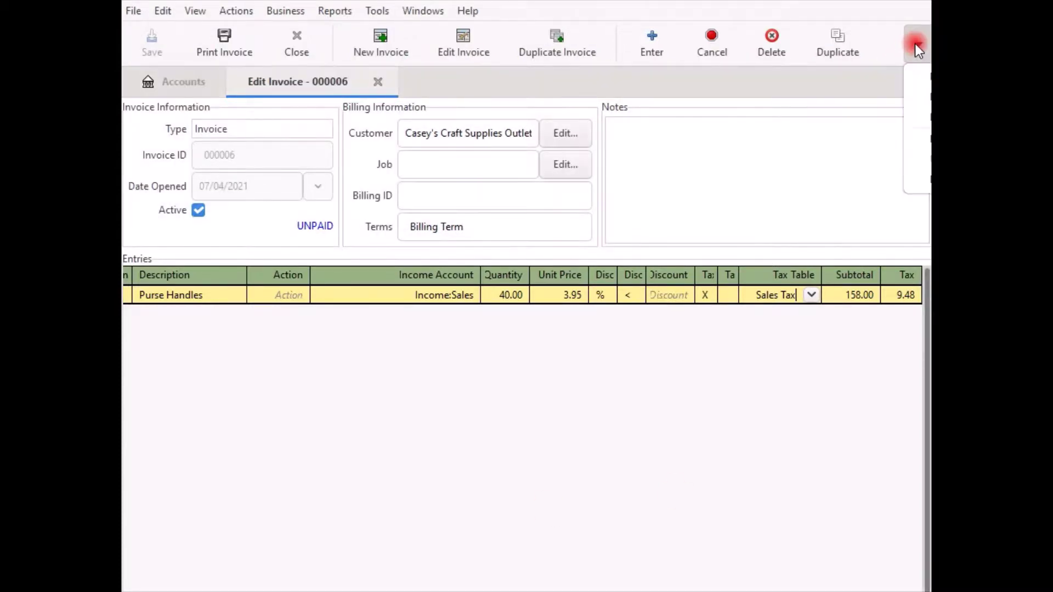
click(922, 140)
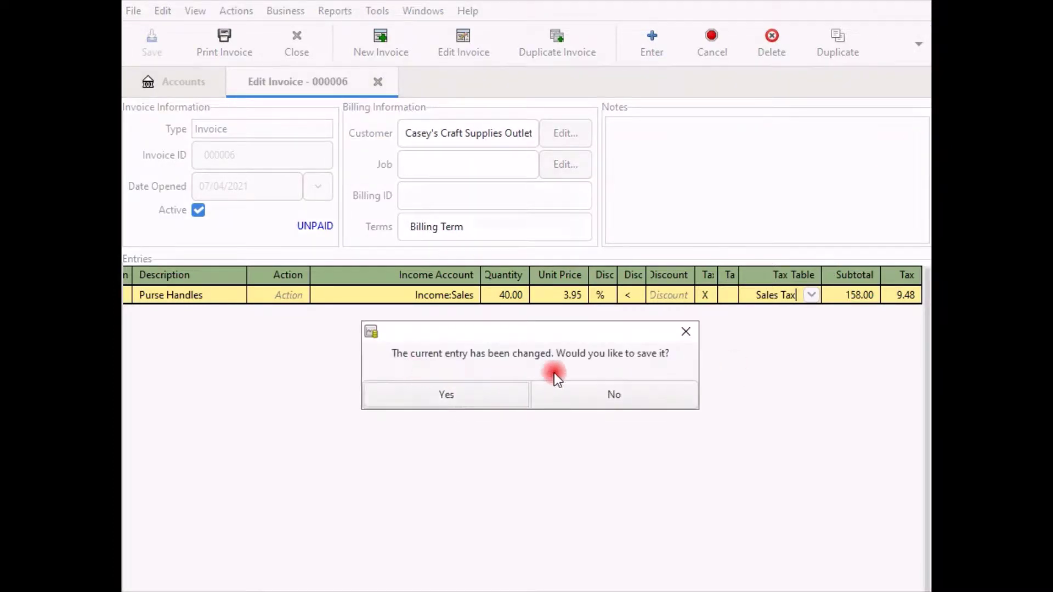
click(454, 397)
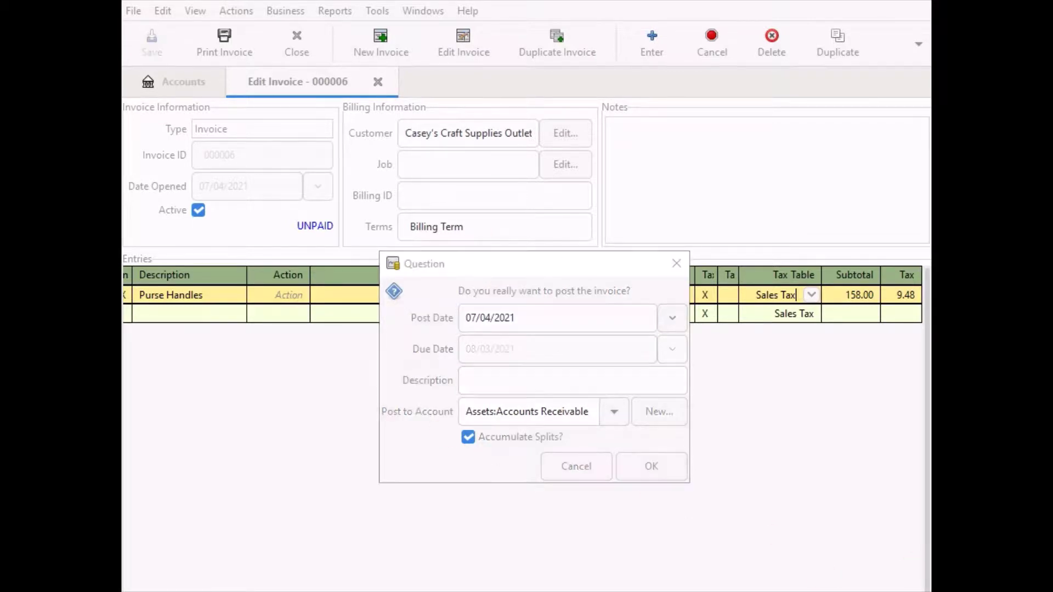
click(389, 323)
click(419, 390)
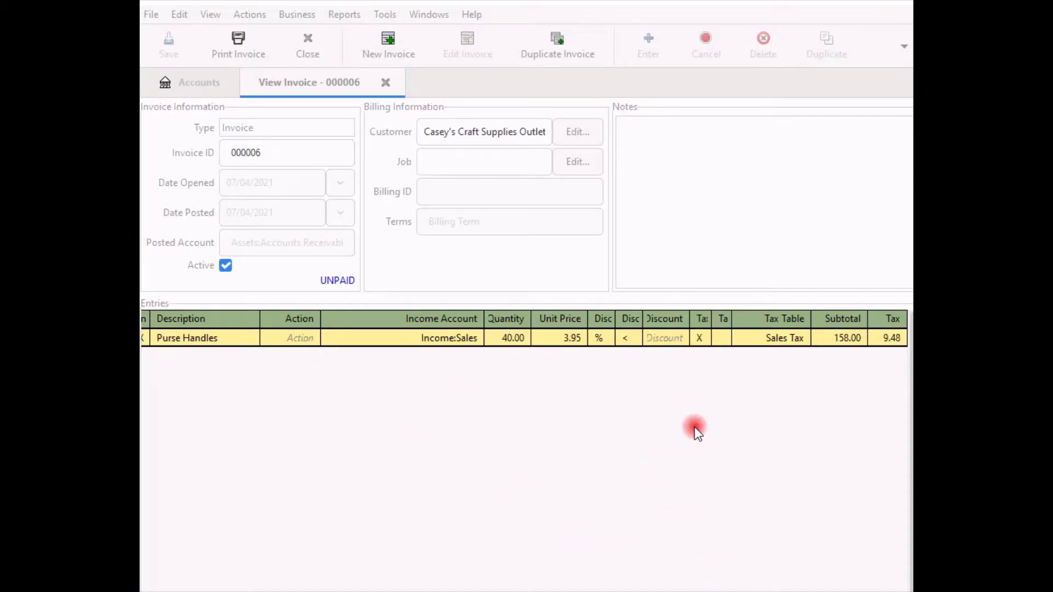
click(216, 93)
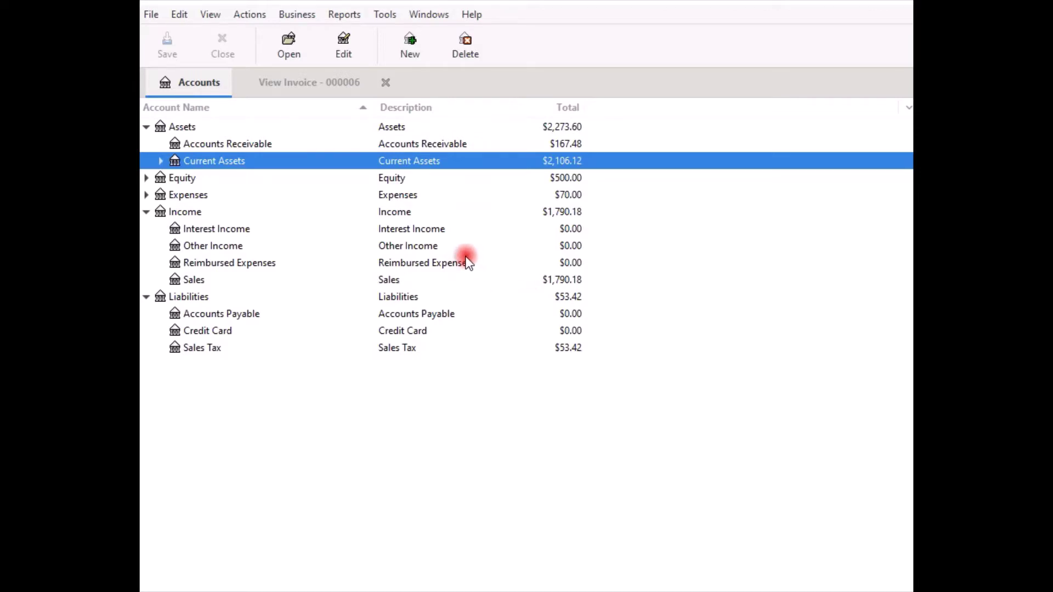
Generate the printable version of the posted Casey's Craft Supplies Outlet invoice and print it.
click(269, 83)
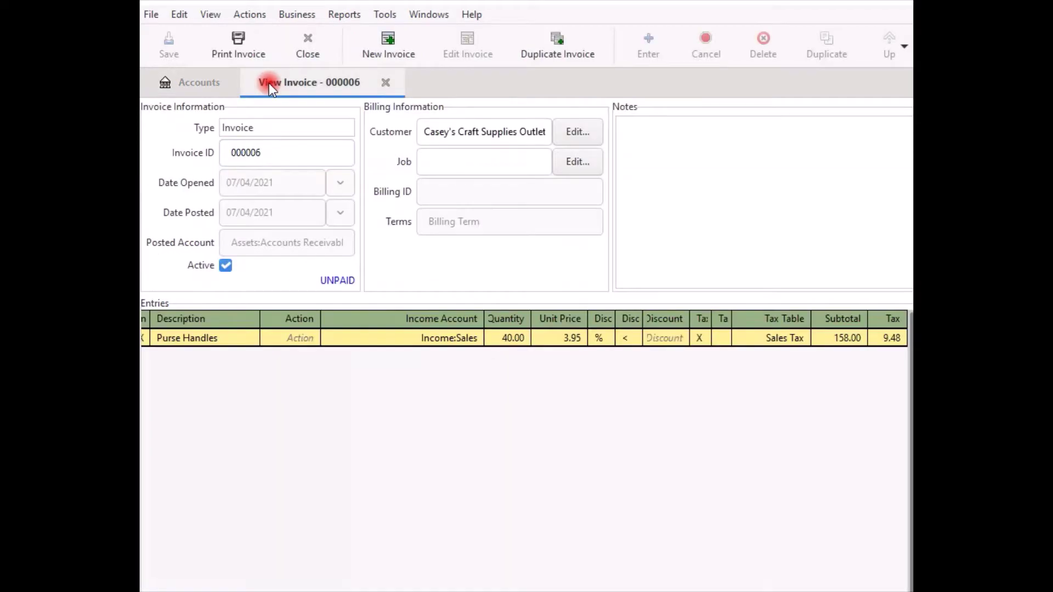
click(239, 48)
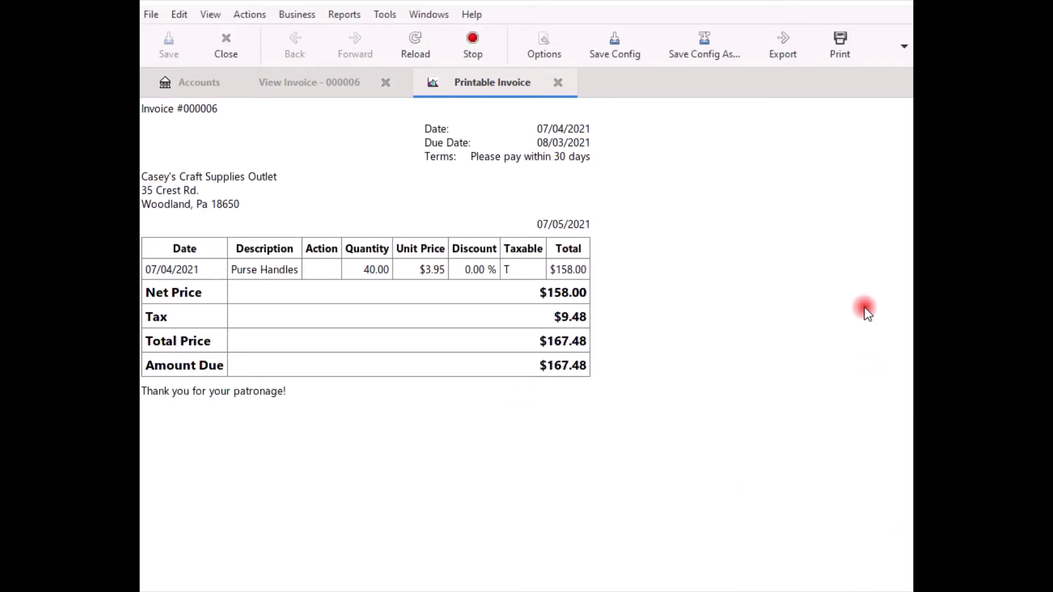
click(846, 56)
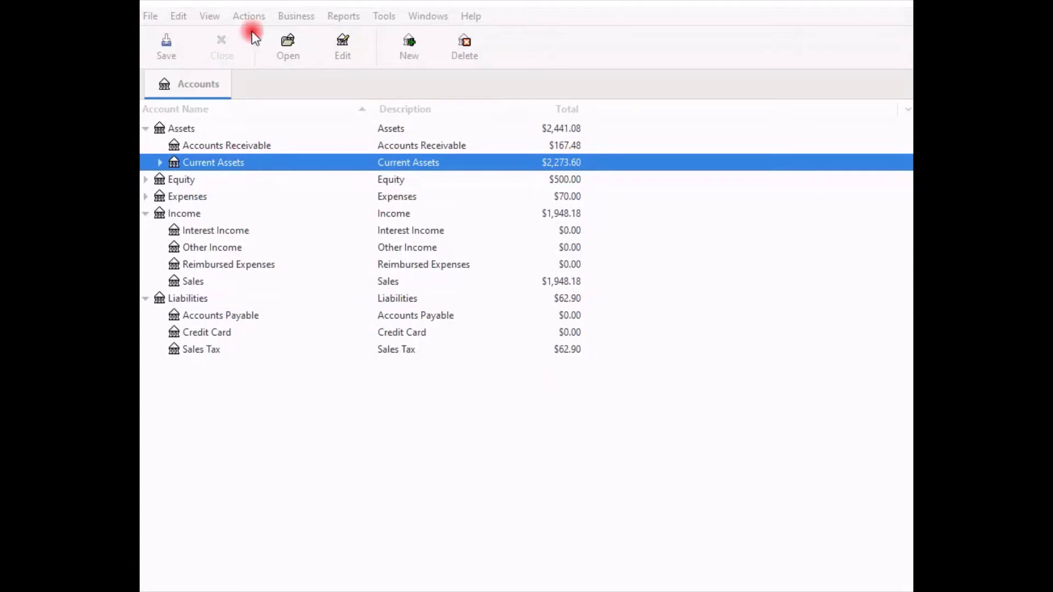
Start processing a customer payment for Casey's Craft Supplies Outlet against Assets:Accounts Receivable and select its outstanding 167.48 invoice.
click(295, 18)
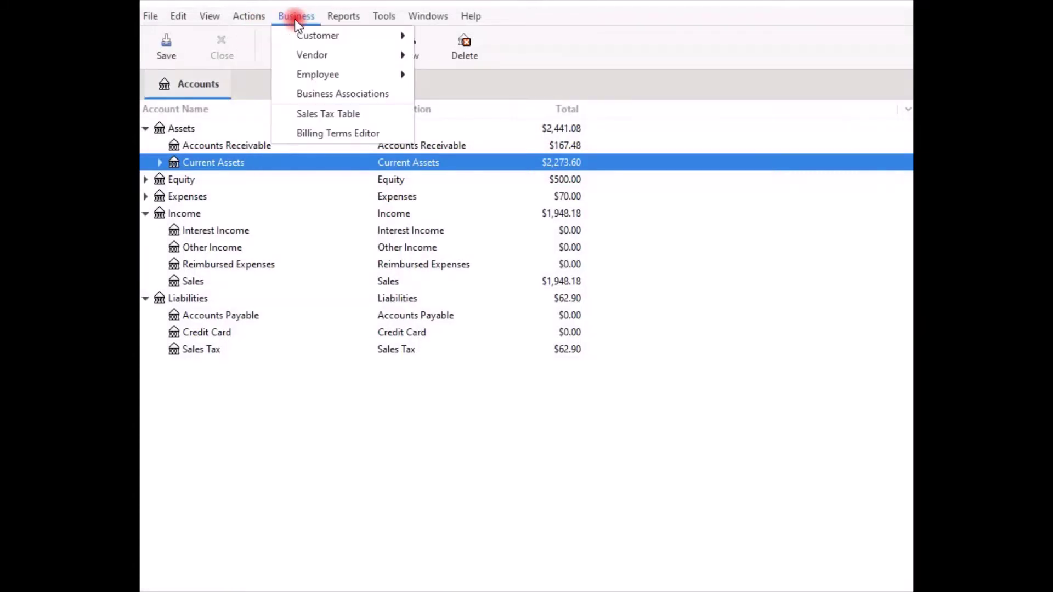
mouse_move(301, 35)
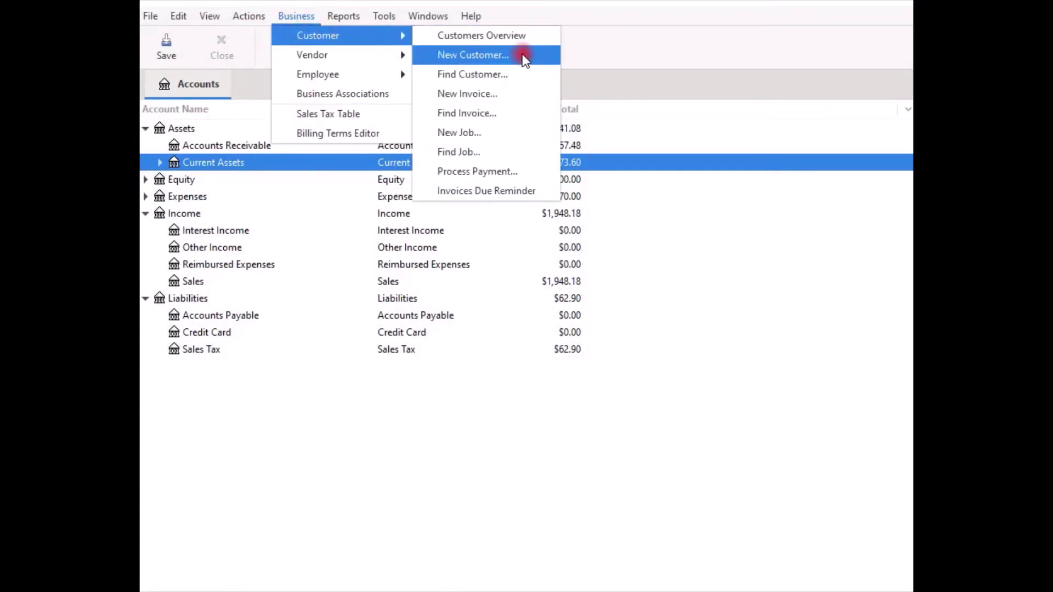
click(501, 173)
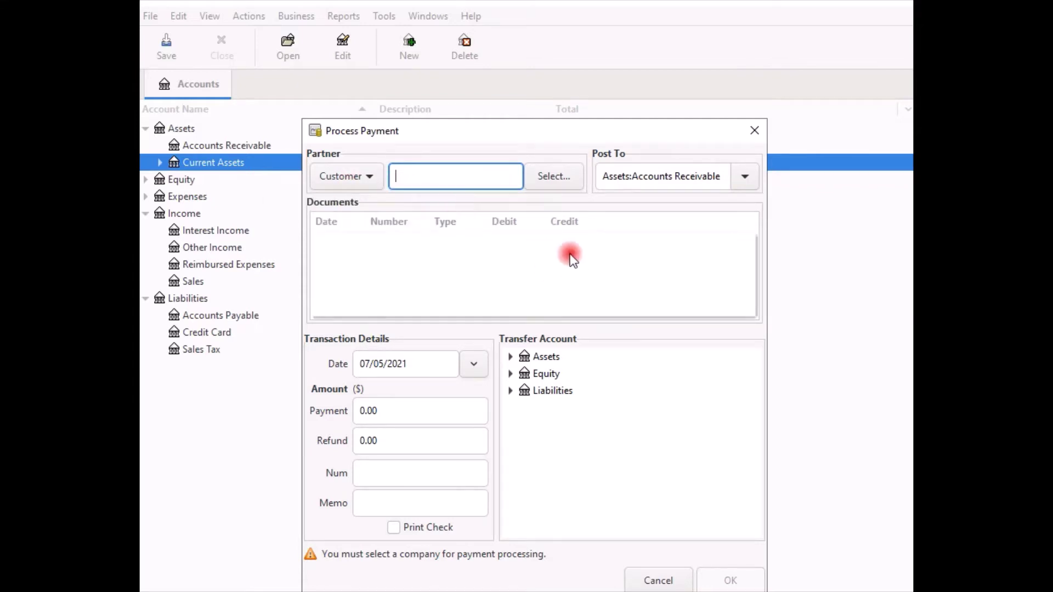
text(c)
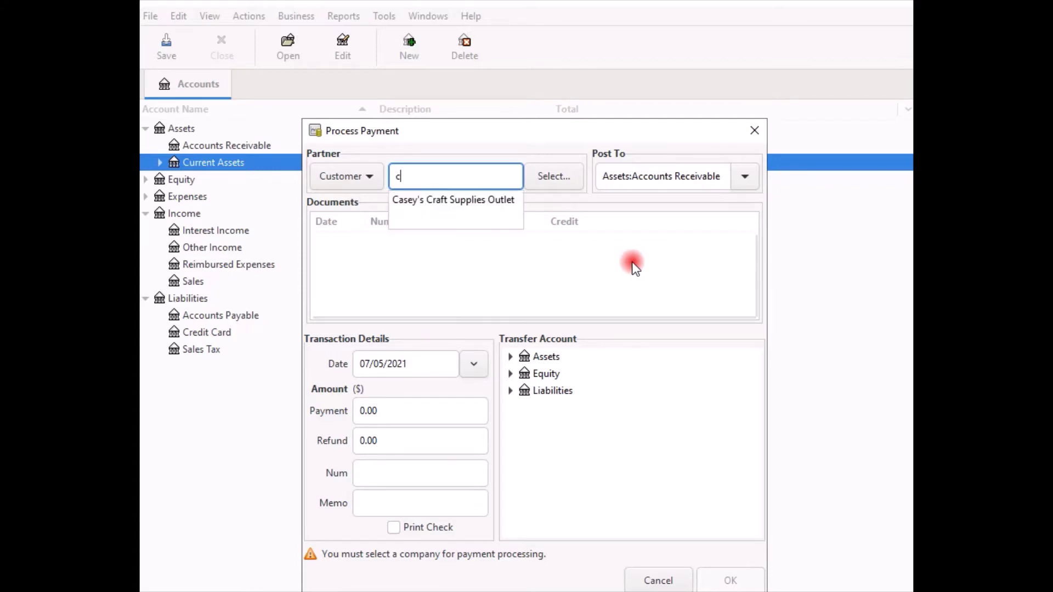
click(455, 206)
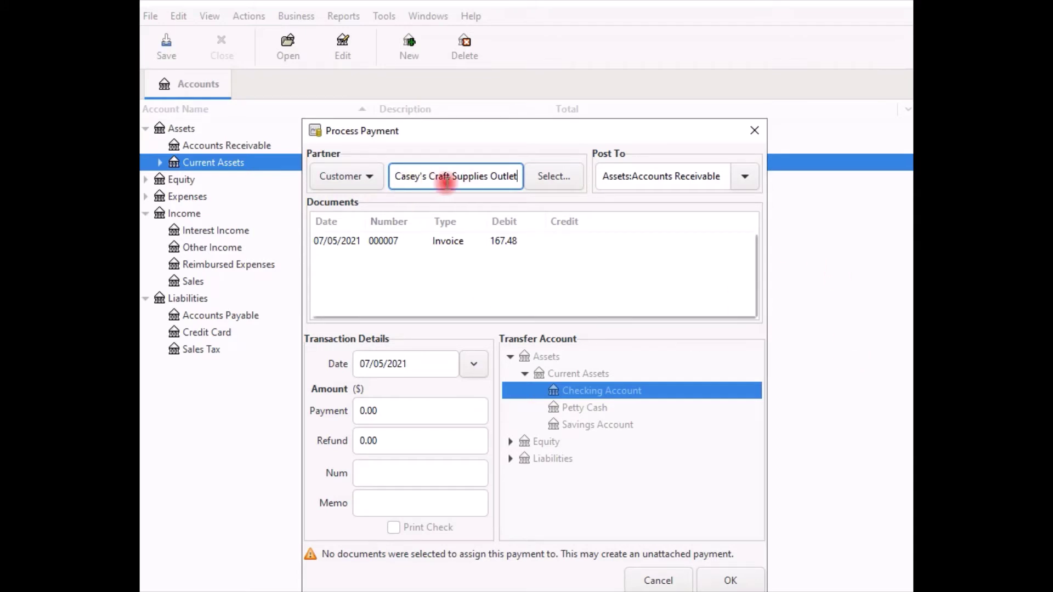
click(329, 242)
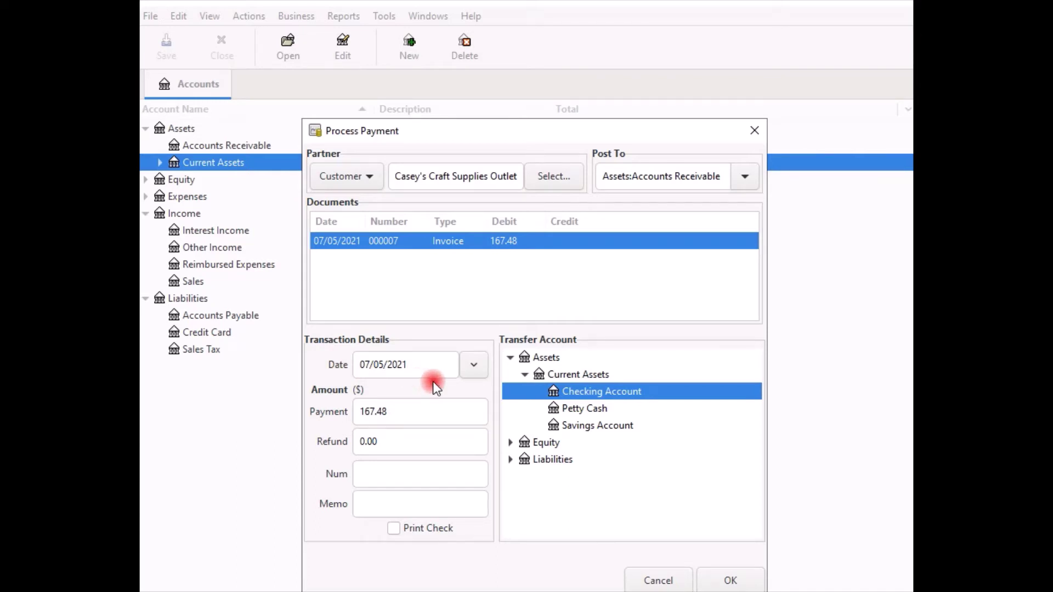
Process the payment dated 07/05/2021 with Checking Account as the transfer account, and save the books.
click(474, 365)
click(475, 367)
double_click(641, 394)
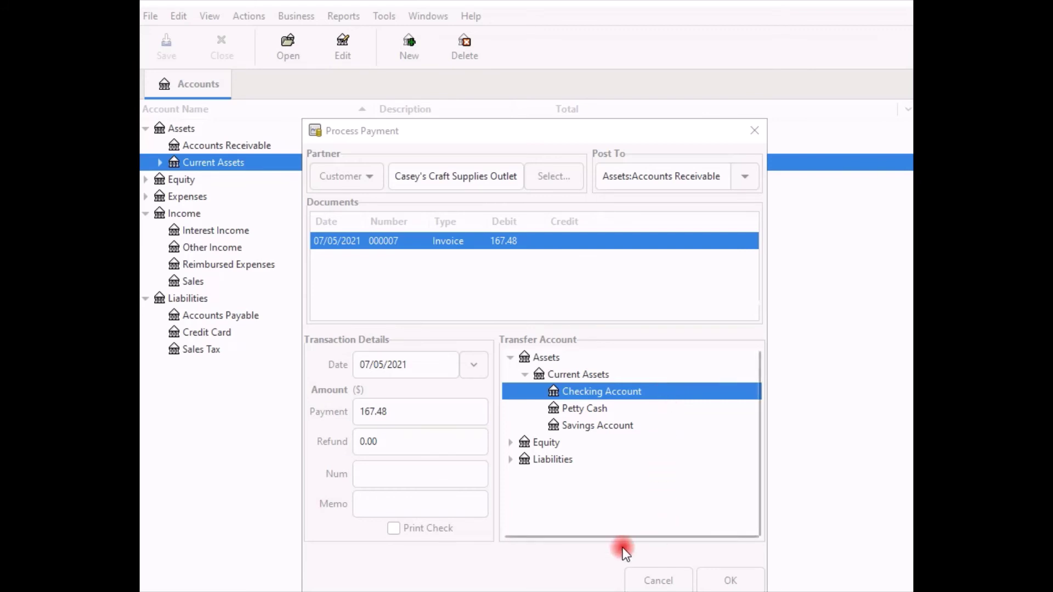
click(732, 582)
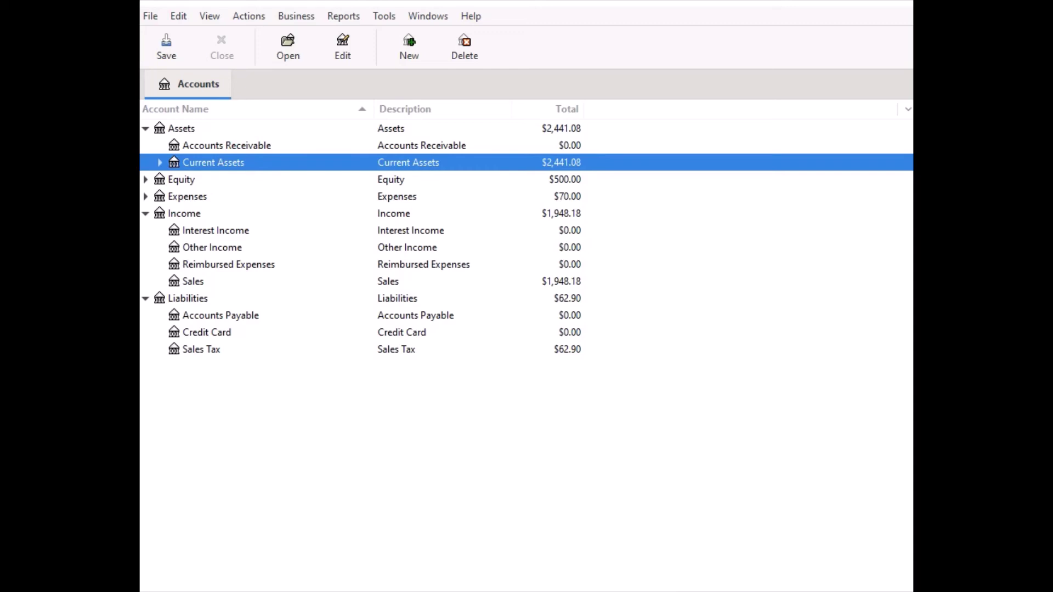
key(ctrl+s)
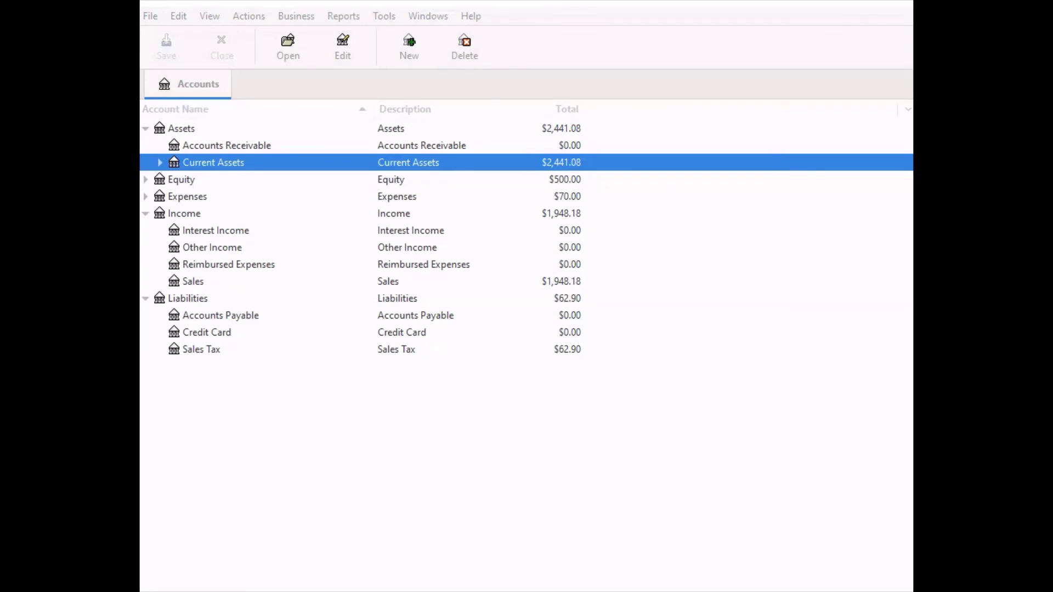